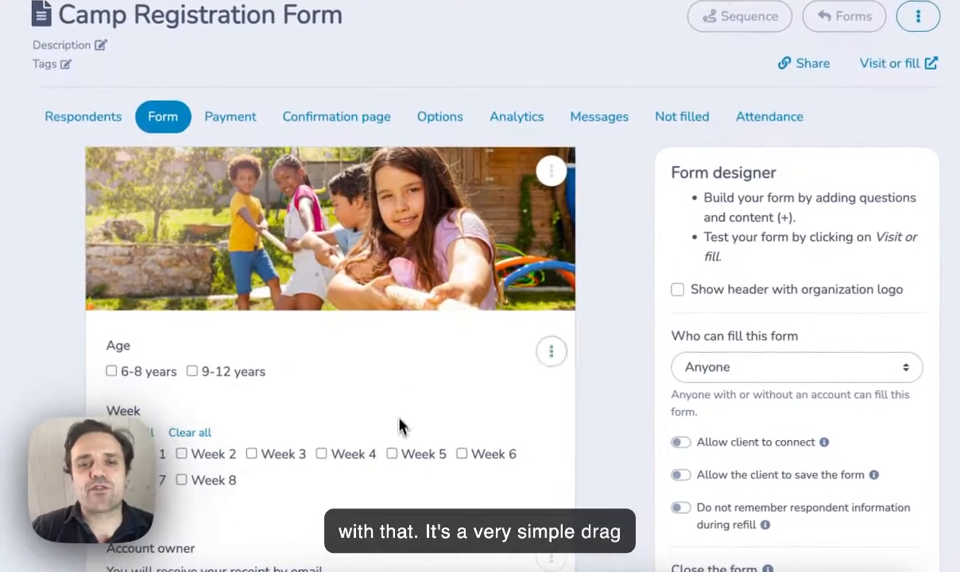
Open the banner image block's settings, view the Canva design size options, and close the settings without saving.
{"action": "mouse_move", "coordinate": [372, 279]}
{"action": "left_mouse_down"}
{"action": "mouse_move", "coordinate": [368, 411]}
{"action": "mouse_move", "coordinate": [376, 269]}
{"action": "left_mouse_up"}
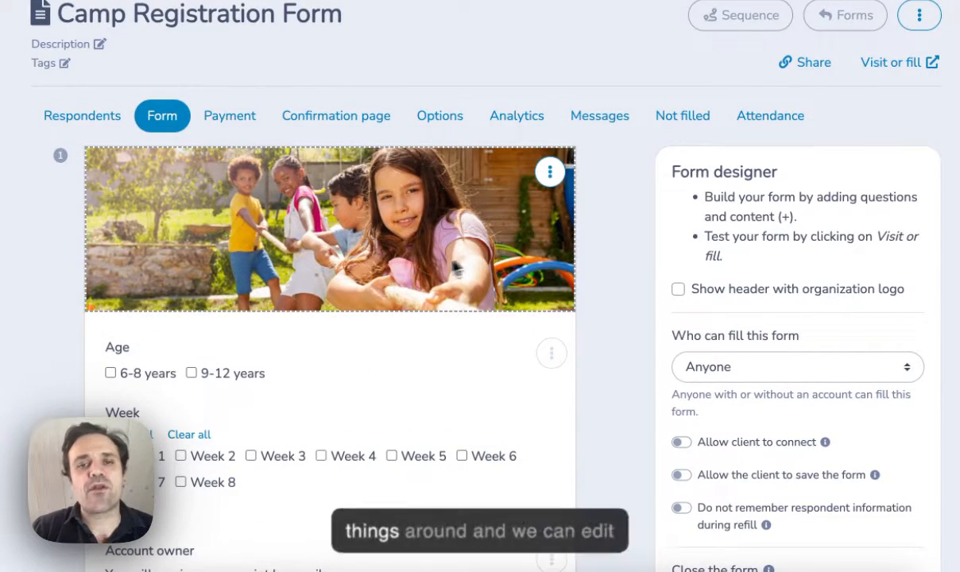
{"action": "left_click", "coordinate": [549, 172]}
{"action": "left_click", "coordinate": [578, 208]}
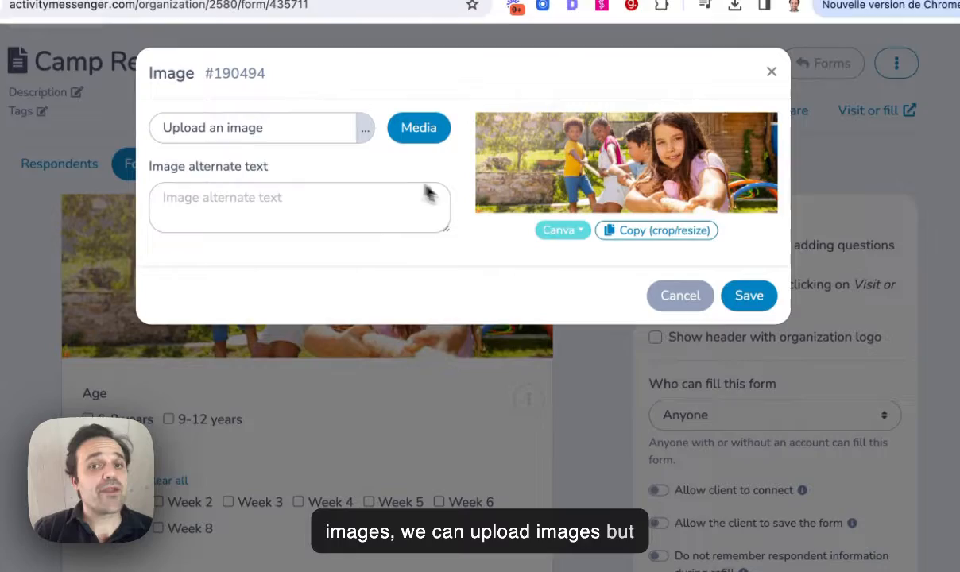
{"action": "left_click", "coordinate": [572, 182]}
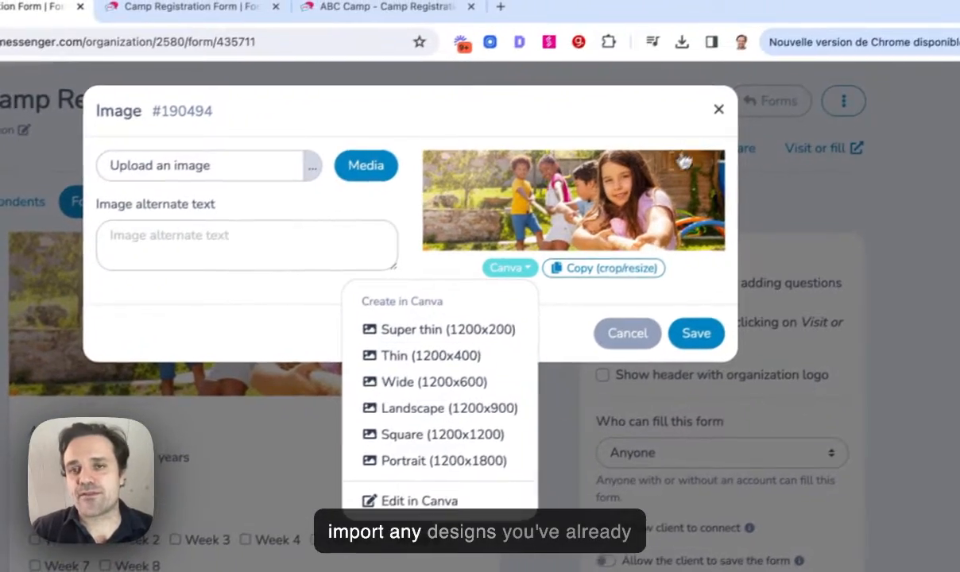
{"action": "left_click", "coordinate": [770, 72]}
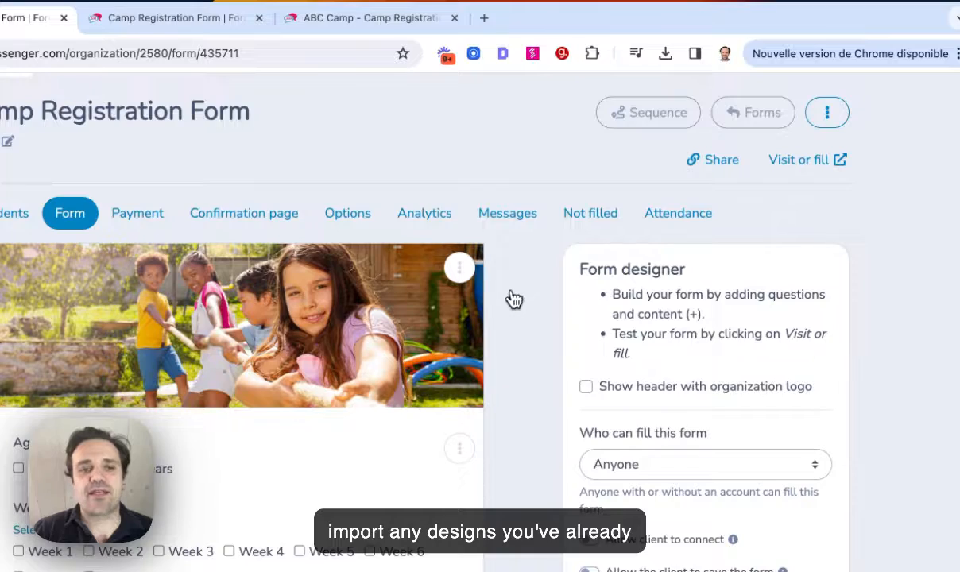
Filter the camp classes in the form to ages 6-8 years and Week 2.
{"action": "scroll", "coordinate": [513, 301], "scroll_direction": "down", "scroll_amount": 1}
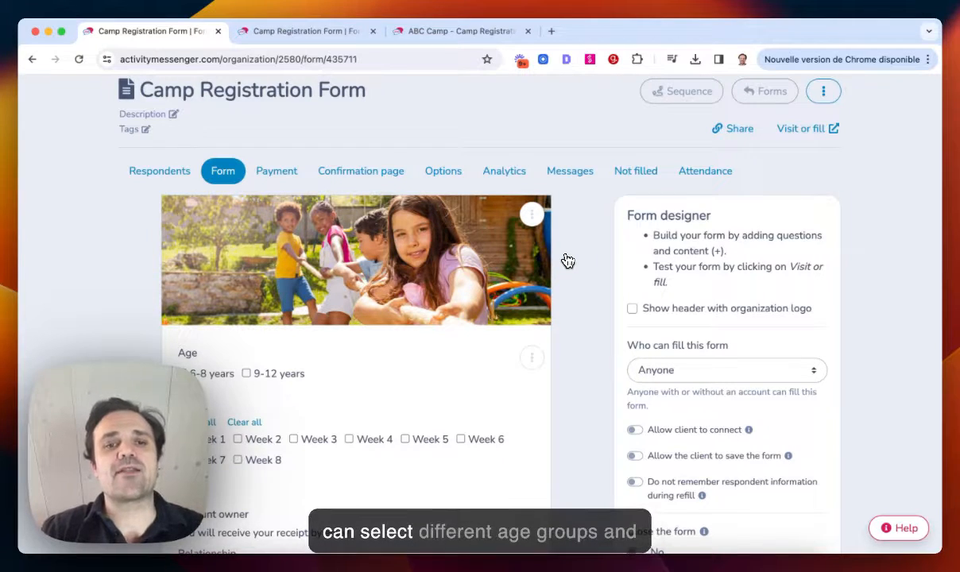
{"action": "scroll", "coordinate": [568, 261], "scroll_direction": "down", "scroll_amount": 2}
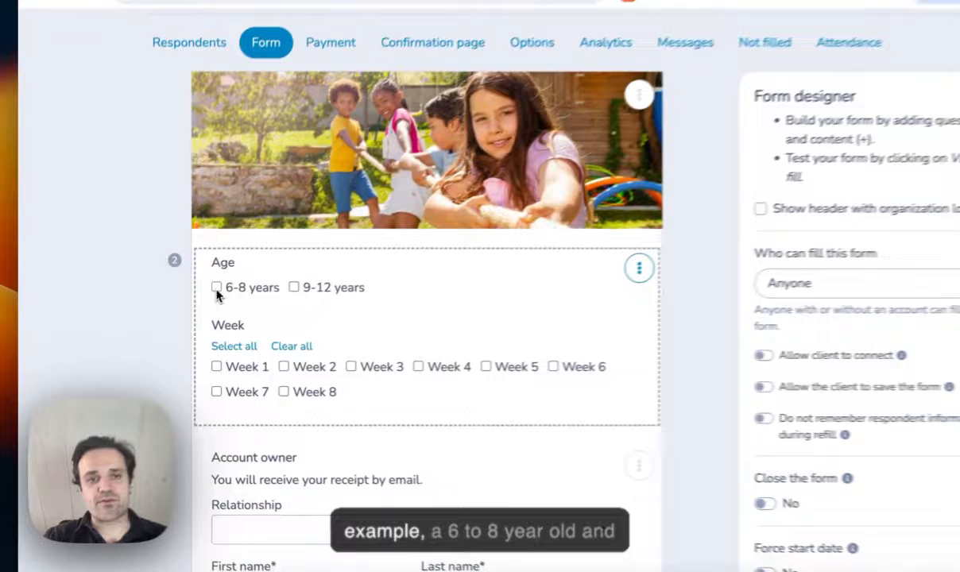
{"action": "left_click", "coordinate": [182, 305]}
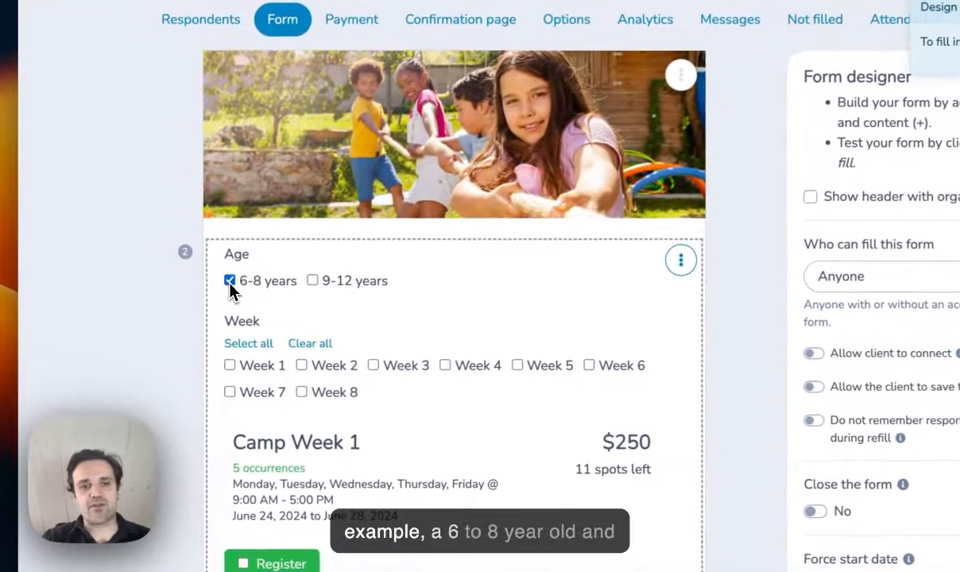
{"action": "left_click", "coordinate": [251, 370]}
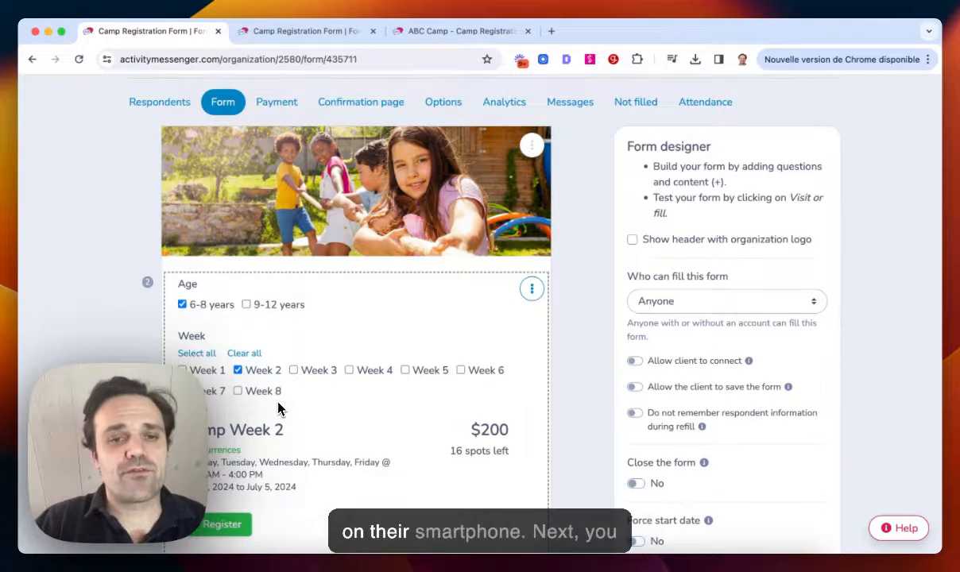
Open the Emergency Contacts block for editing and add two contact entries in its preview.
{"action": "scroll", "coordinate": [278, 409], "scroll_direction": "down", "scroll_amount": 2}
{"action": "scroll", "coordinate": [278, 408], "scroll_direction": "down", "scroll_amount": 5}
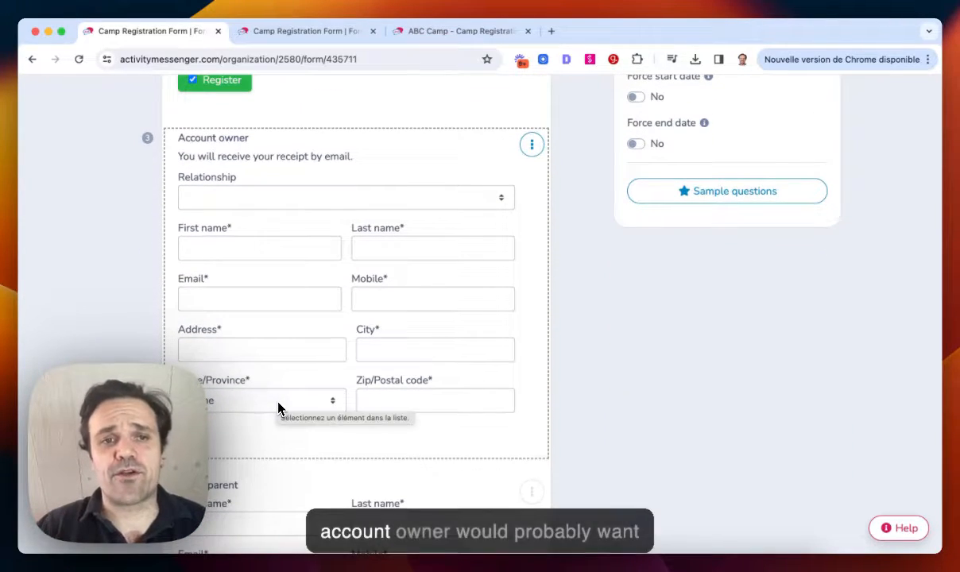
{"action": "scroll", "coordinate": [375, 336], "scroll_direction": "down", "scroll_amount": 5}
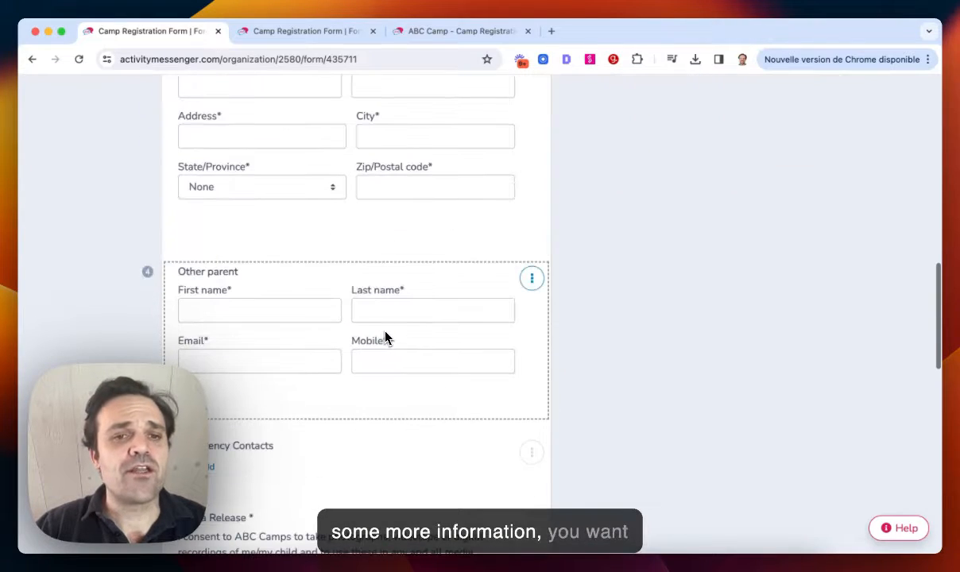
{"action": "scroll", "coordinate": [387, 337], "scroll_direction": "down", "scroll_amount": 2}
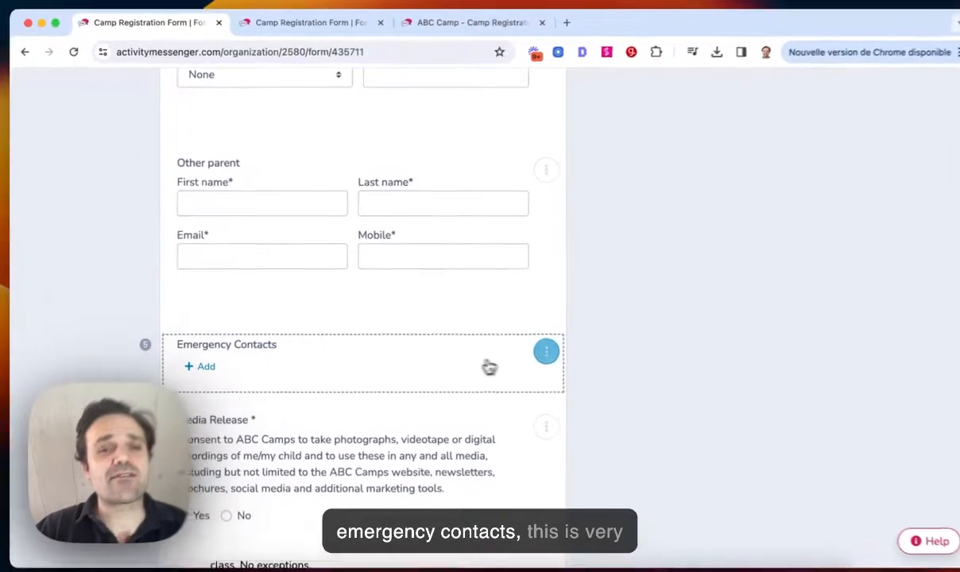
{"action": "left_click", "coordinate": [546, 350]}
{"action": "left_click", "coordinate": [573, 381]}
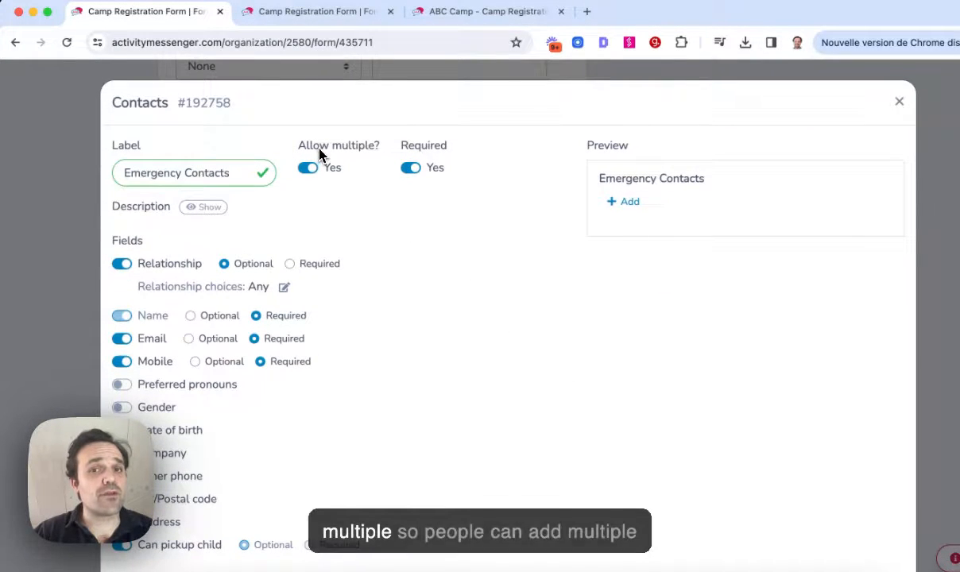
{"action": "left_click", "coordinate": [624, 201]}
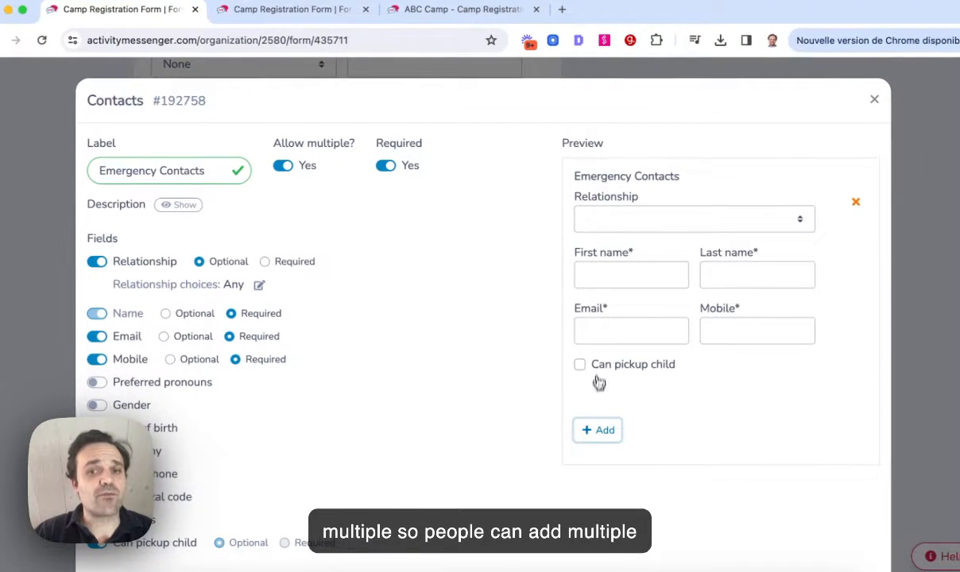
{"action": "left_click", "coordinate": [599, 430]}
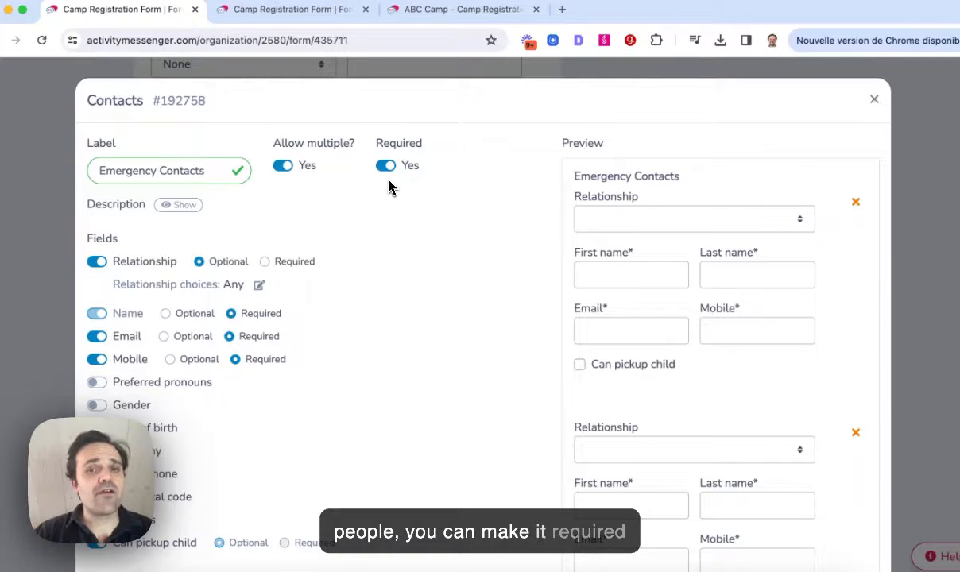
Mark the first preview contact as able to pick up the child, and close the Emergency Contacts settings without saving.
{"action": "scroll", "coordinate": [397, 207], "scroll_direction": "down", "scroll_amount": 3}
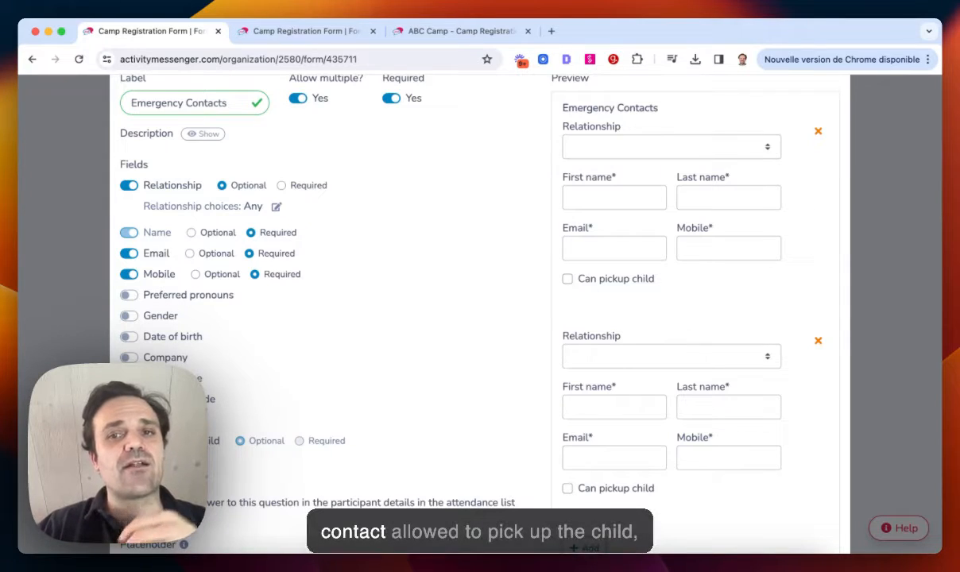
{"action": "left_click", "coordinate": [567, 279]}
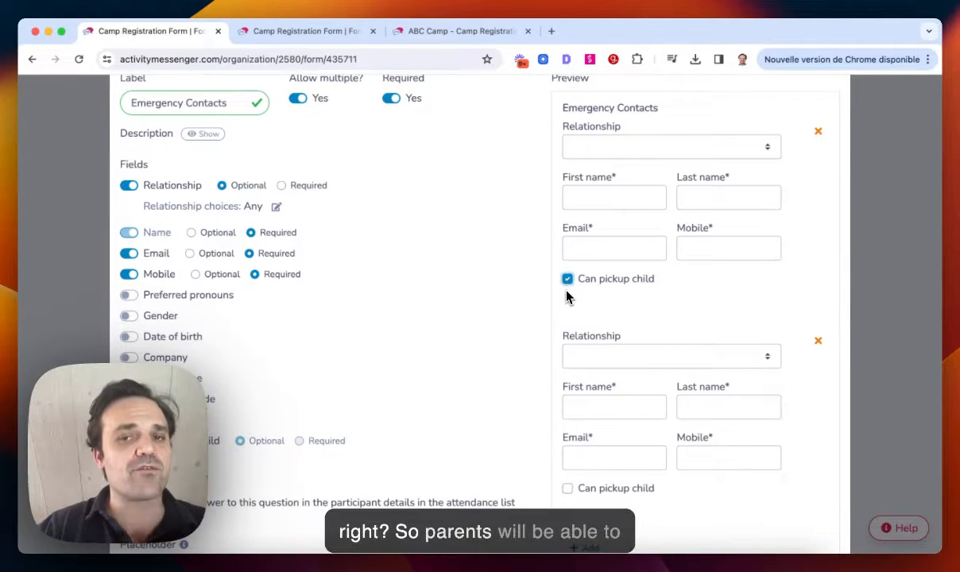
{"action": "scroll", "coordinate": [567, 298], "scroll_direction": "up", "scroll_amount": 2}
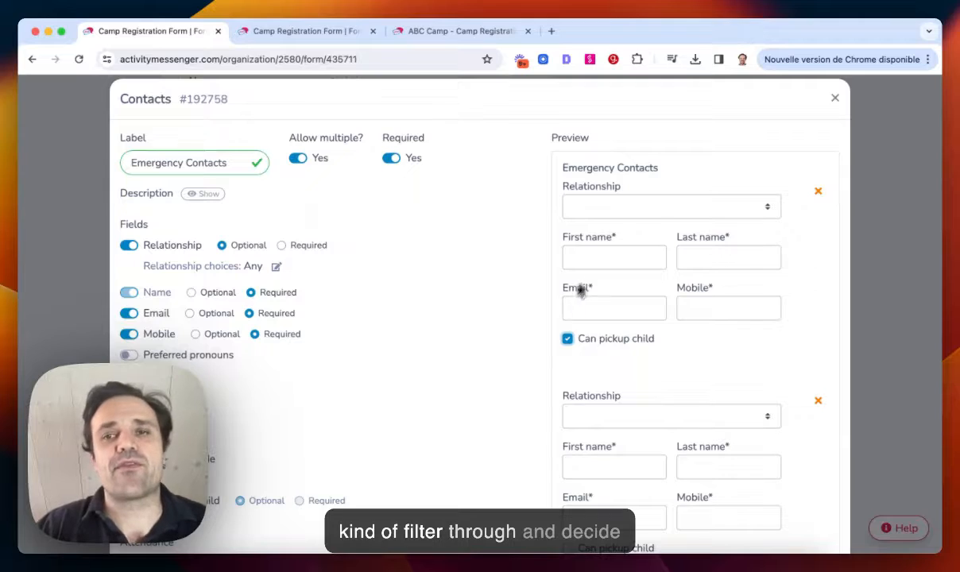
{"action": "left_click", "coordinate": [834, 98]}
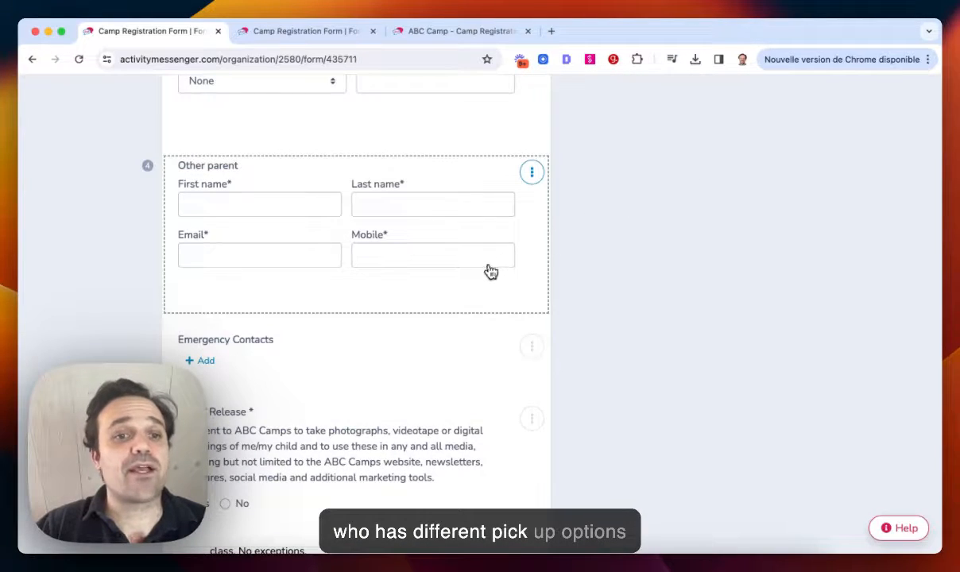
Review the Media Release question and the Policies and Procedures terms, checking the acceptance block's settings and closing them unchanged.
{"action": "scroll", "coordinate": [478, 278], "scroll_direction": "down", "scroll_amount": 5}
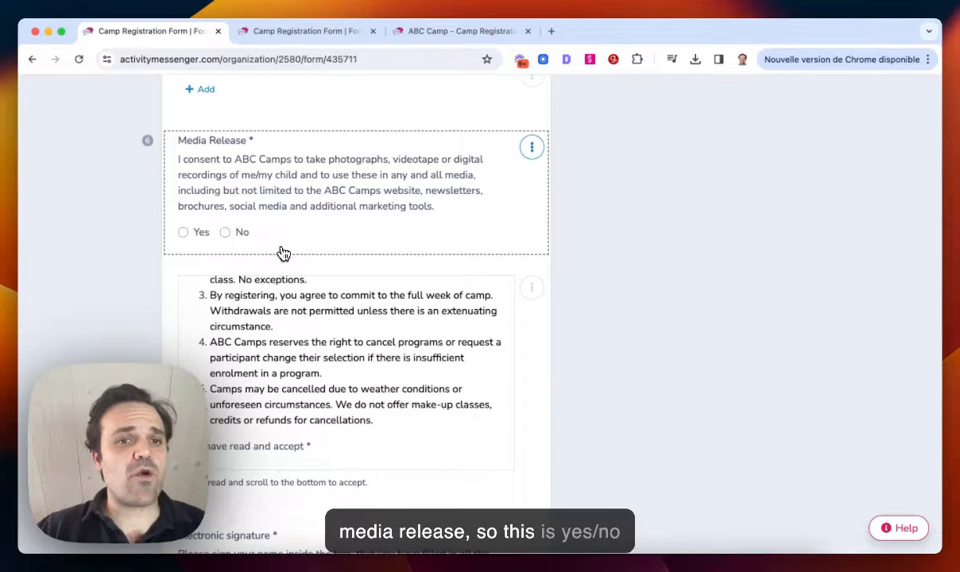
{"action": "scroll", "coordinate": [286, 326], "scroll_direction": "up", "scroll_amount": 3}
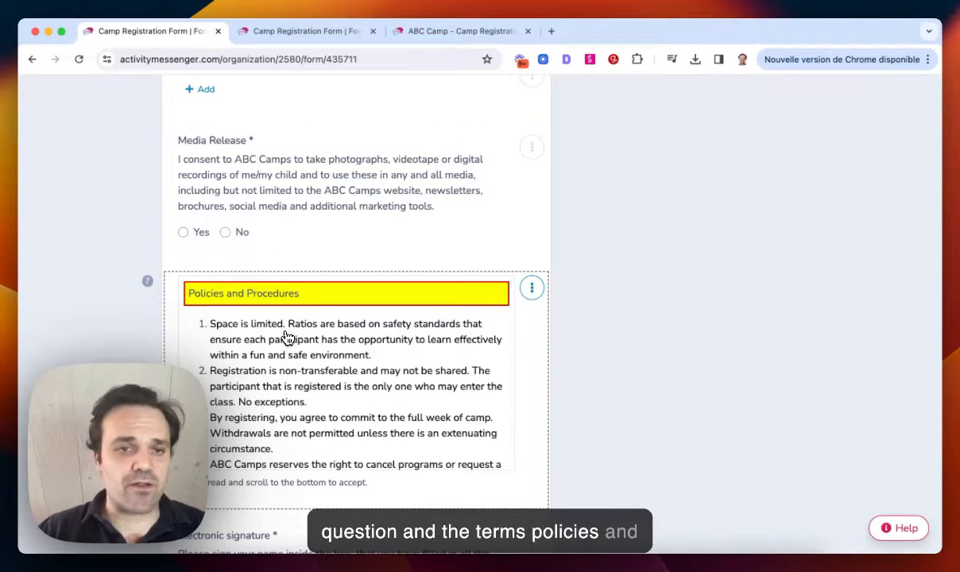
{"action": "scroll", "coordinate": [286, 336], "scroll_direction": "down", "scroll_amount": 5}
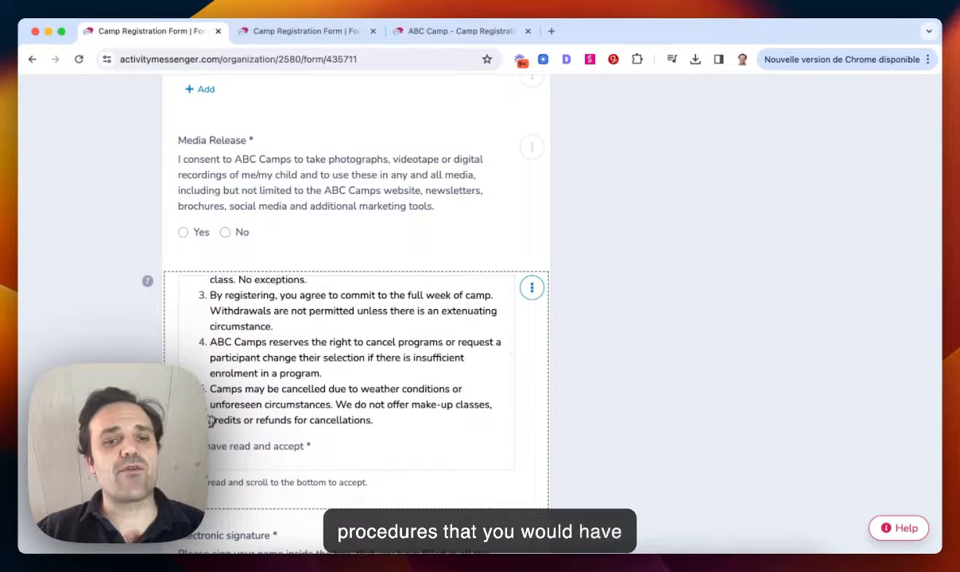
{"action": "left_click", "coordinate": [532, 289]}
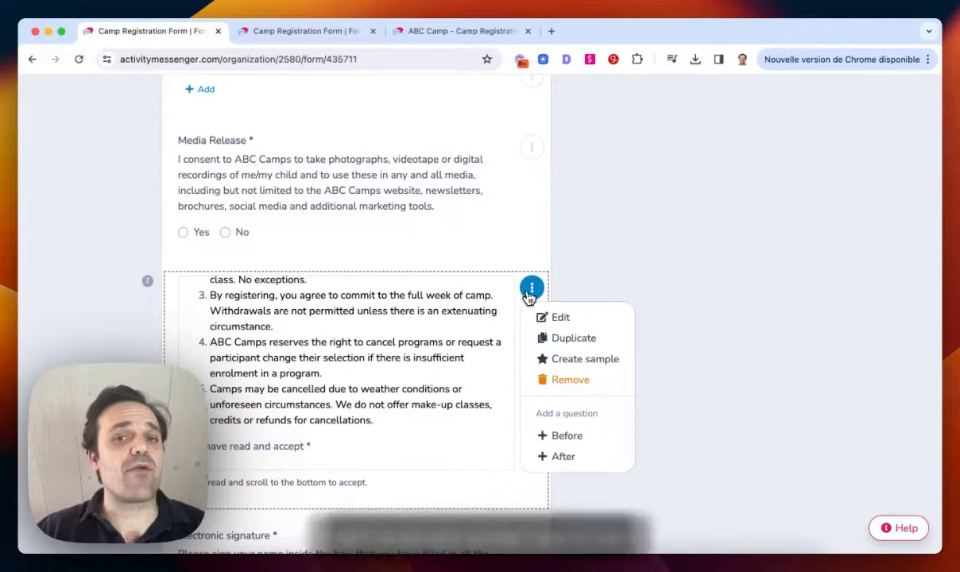
{"action": "left_click", "coordinate": [547, 315]}
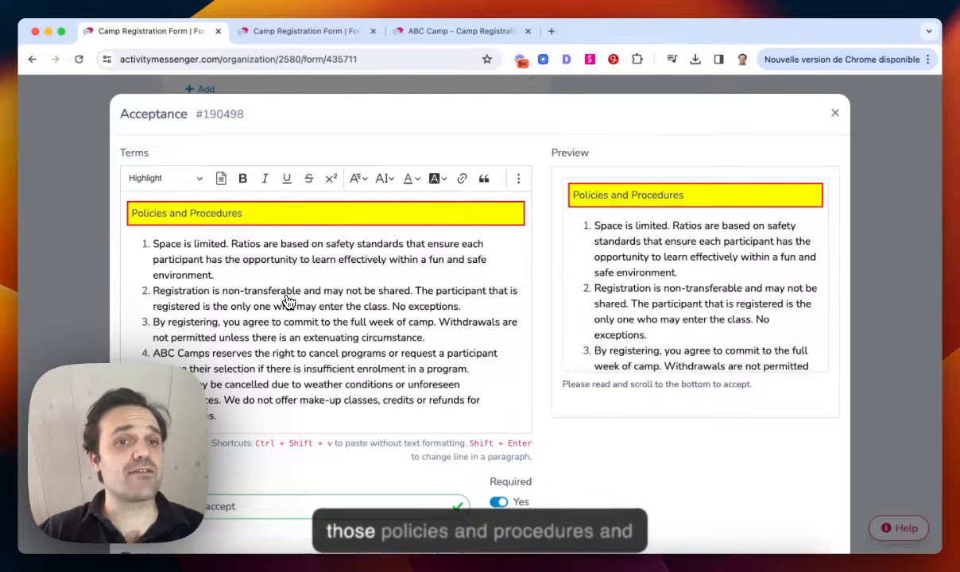
{"action": "scroll", "coordinate": [289, 302], "scroll_direction": "down", "scroll_amount": 2}
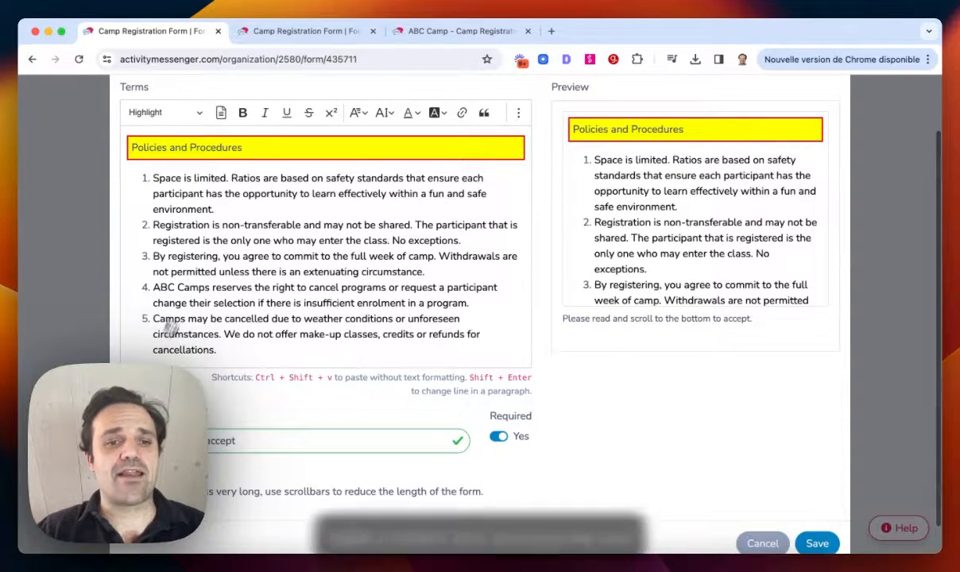
{"action": "scroll", "coordinate": [391, 431], "scroll_direction": "up", "scroll_amount": 3}
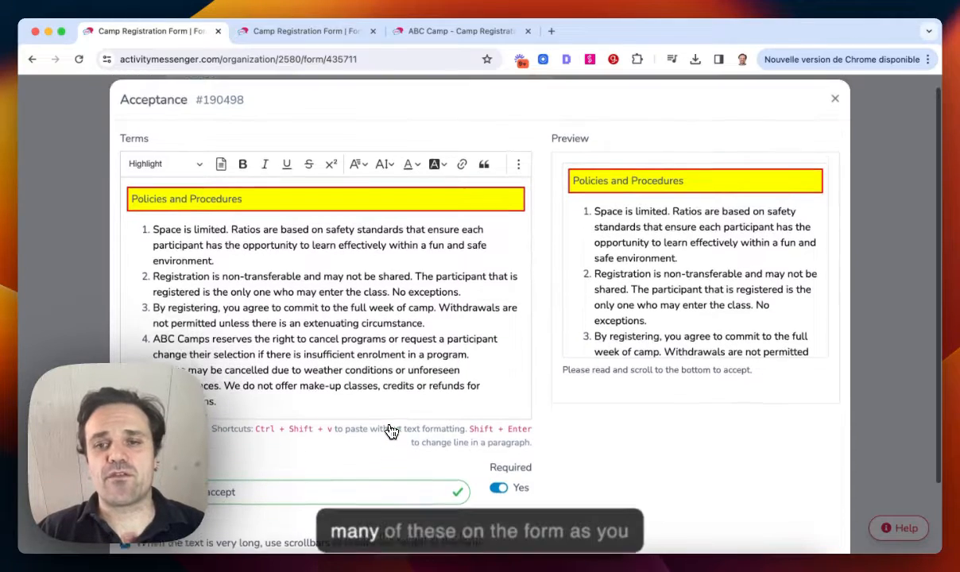
{"action": "left_click", "coordinate": [781, 143]}
View the standard question types available for a new block below the electronic signature, and close the list without adding one.
{"action": "scroll", "coordinate": [686, 178], "scroll_direction": "down", "scroll_amount": 3}
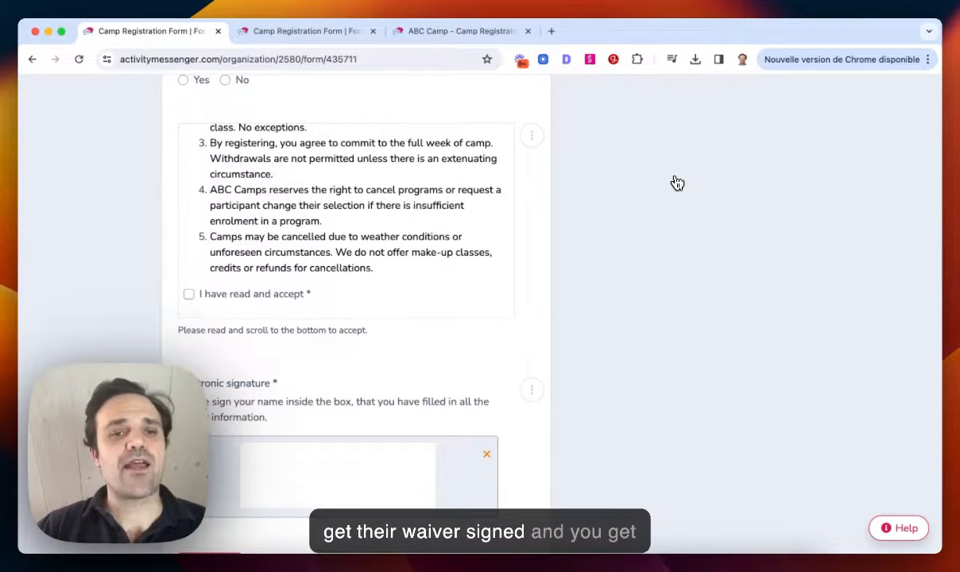
{"action": "scroll", "coordinate": [677, 183], "scroll_direction": "down", "scroll_amount": 3}
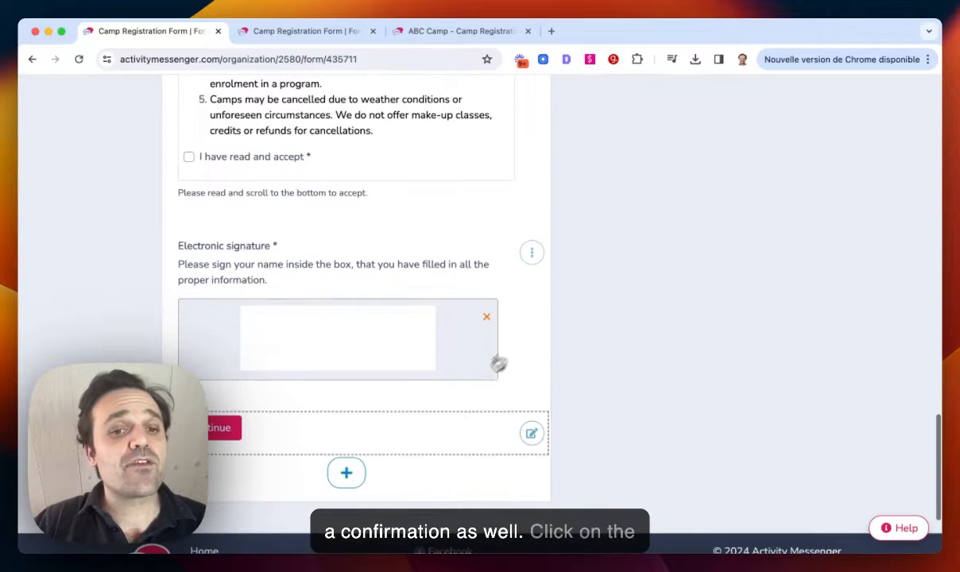
{"action": "left_click", "coordinate": [357, 473]}
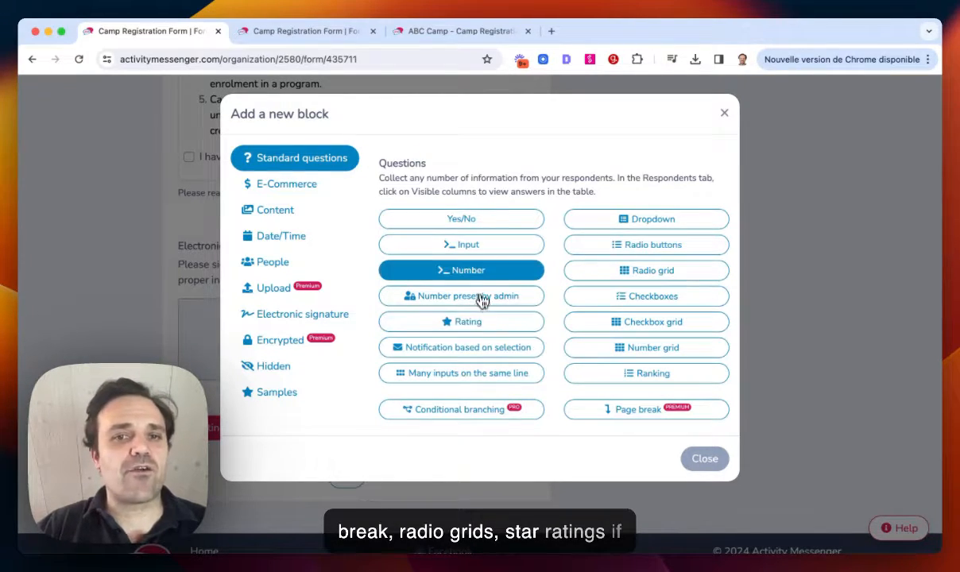
{"action": "left_click", "coordinate": [724, 113]}
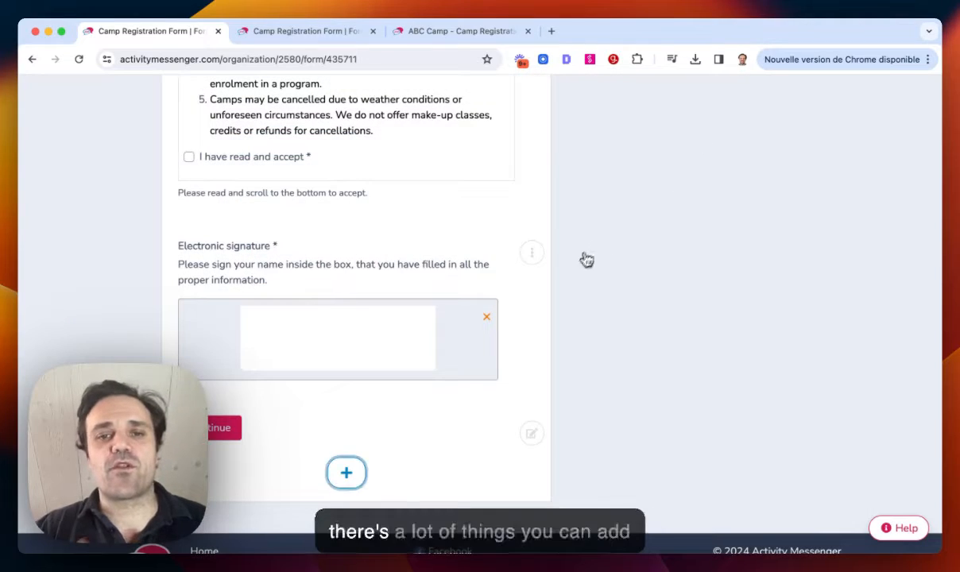
Switch to the second open Camp Registration Form page and examine the waitlist and participant information options for class registration.
{"action": "scroll", "coordinate": [568, 278], "scroll_direction": "up", "scroll_amount": 15}
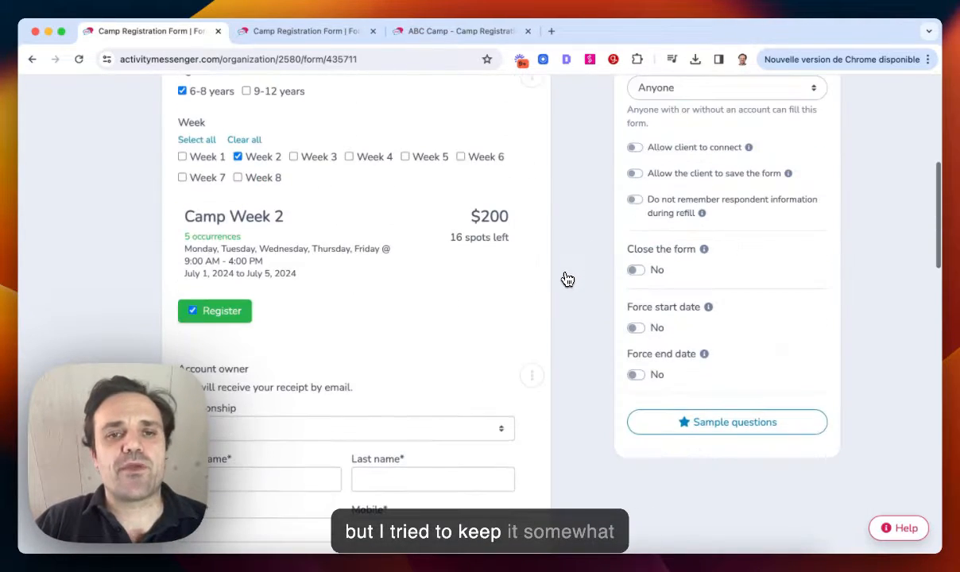
{"action": "scroll", "coordinate": [568, 278], "scroll_direction": "up", "scroll_amount": 5}
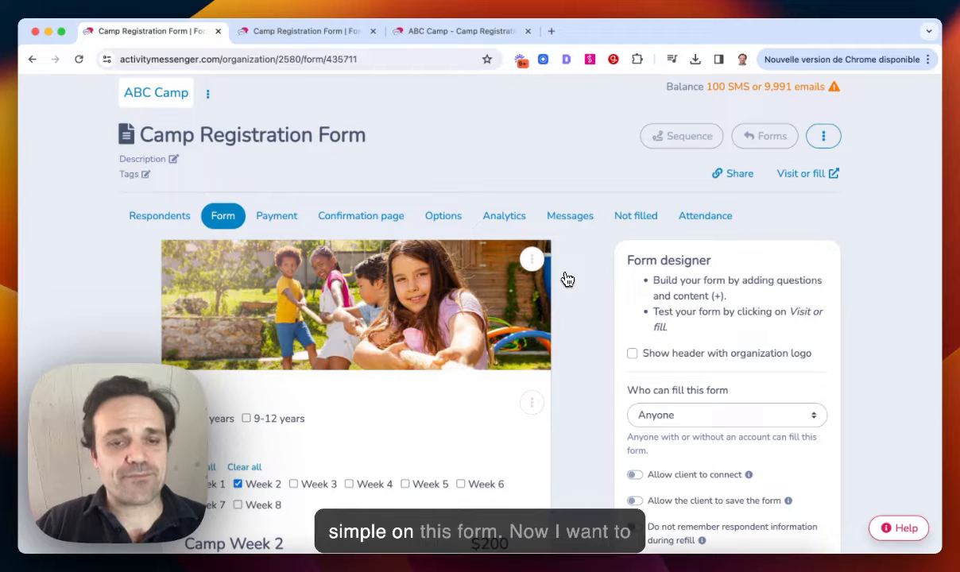
{"action": "scroll", "coordinate": [567, 278], "scroll_direction": "down", "scroll_amount": 3}
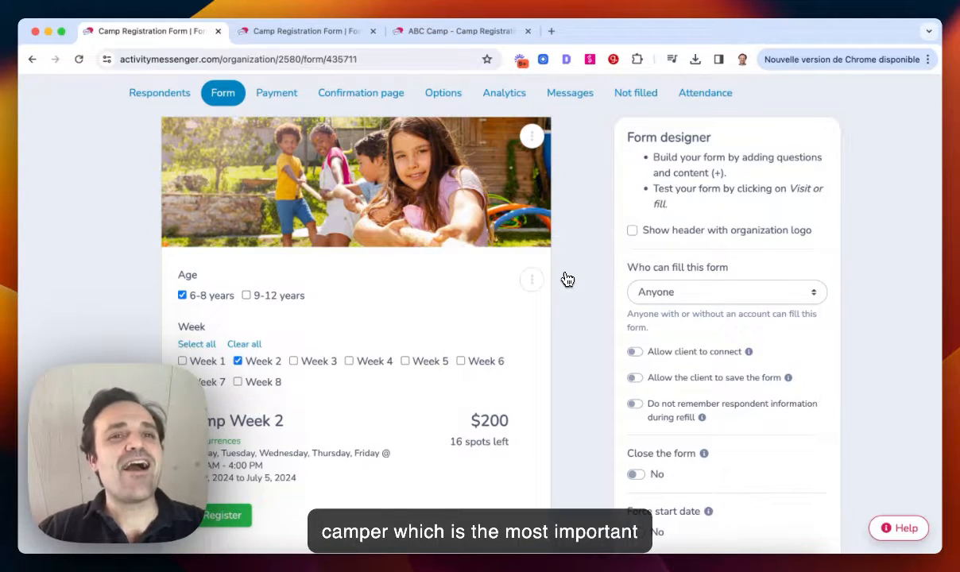
{"action": "left_click", "coordinate": [307, 33]}
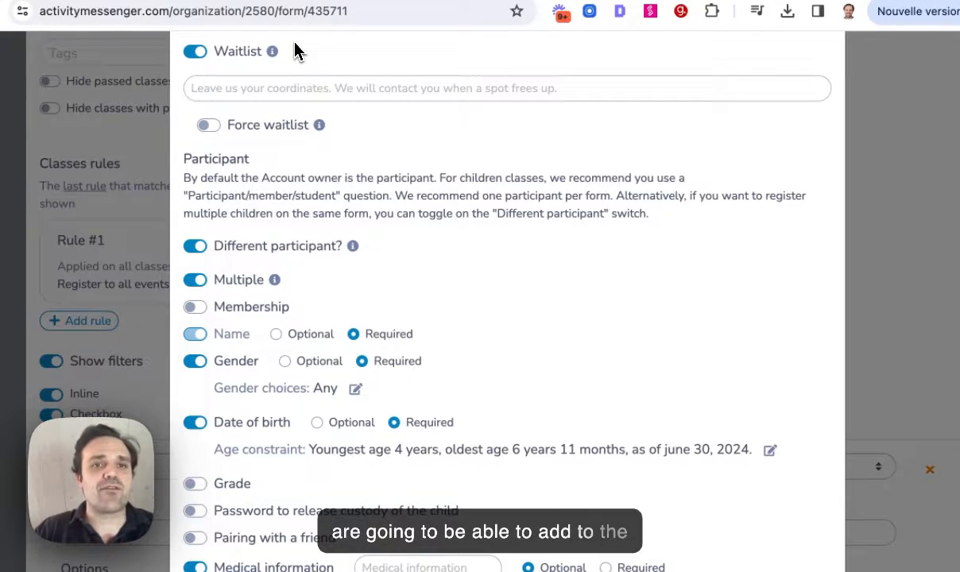
{"action": "scroll", "coordinate": [274, 107], "scroll_direction": "down", "scroll_amount": 3}
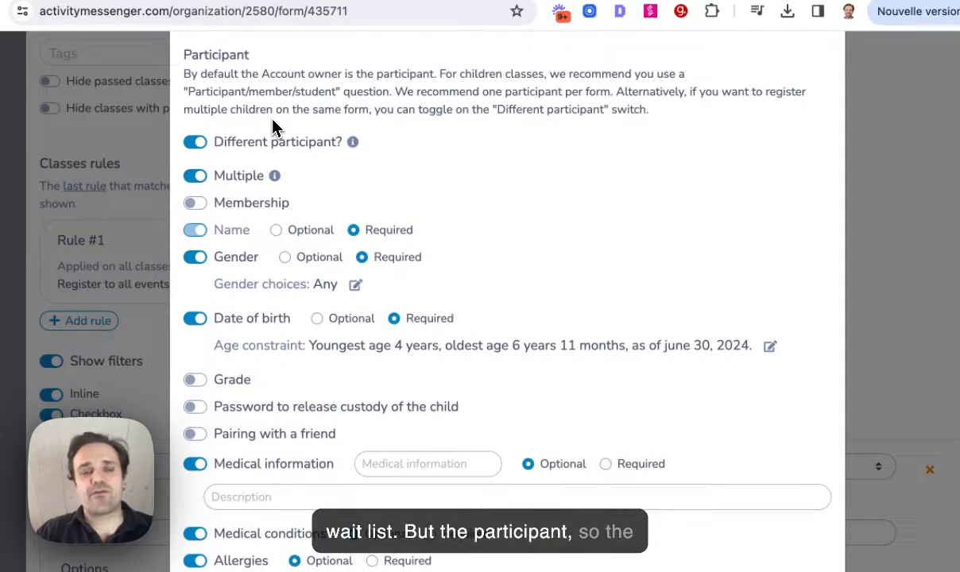
{"action": "scroll", "coordinate": [274, 123], "scroll_direction": "down", "scroll_amount": 2}
{"action": "scroll", "coordinate": [272, 123], "scroll_direction": "down", "scroll_amount": 1}
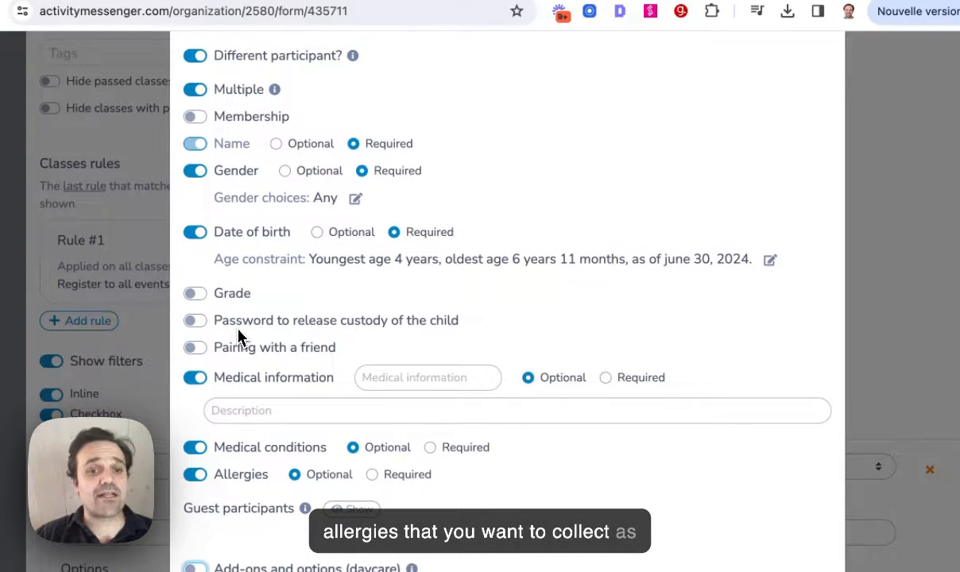
Turn on the daycare add-ons and options to review their items and pricing fields, and turn them back off.
{"action": "scroll", "coordinate": [241, 337], "scroll_direction": "down", "scroll_amount": 2}
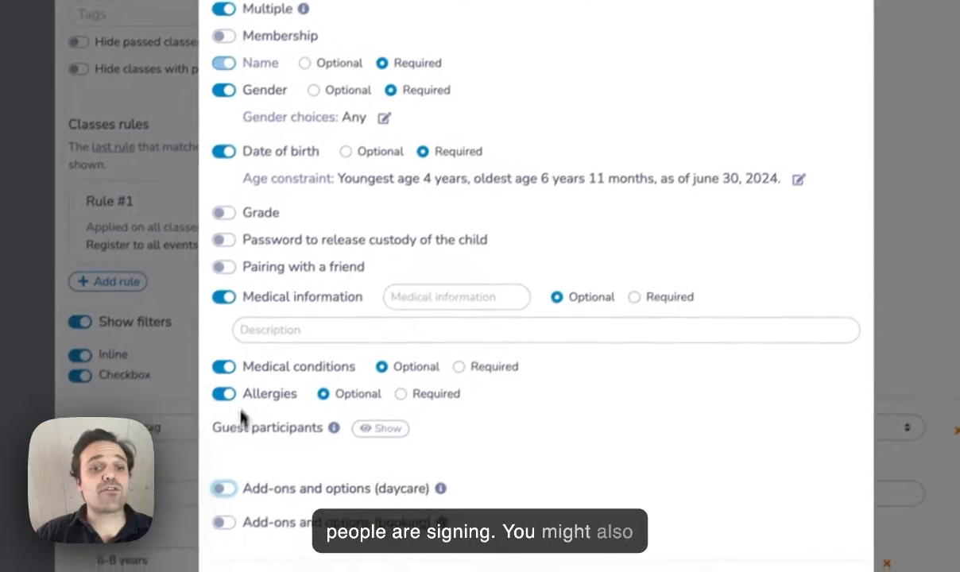
{"action": "left_click", "coordinate": [242, 469]}
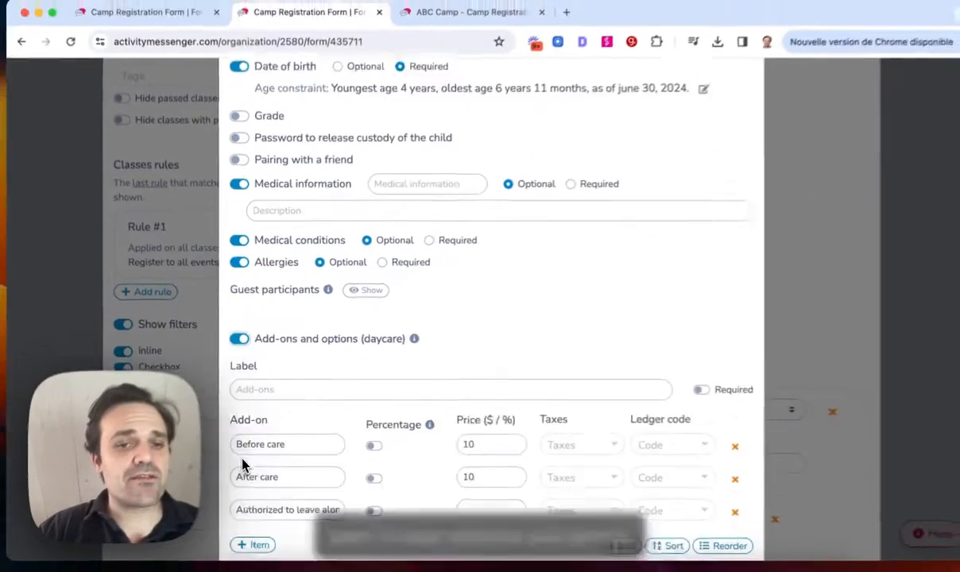
{"action": "scroll", "coordinate": [242, 465], "scroll_direction": "down", "scroll_amount": 1}
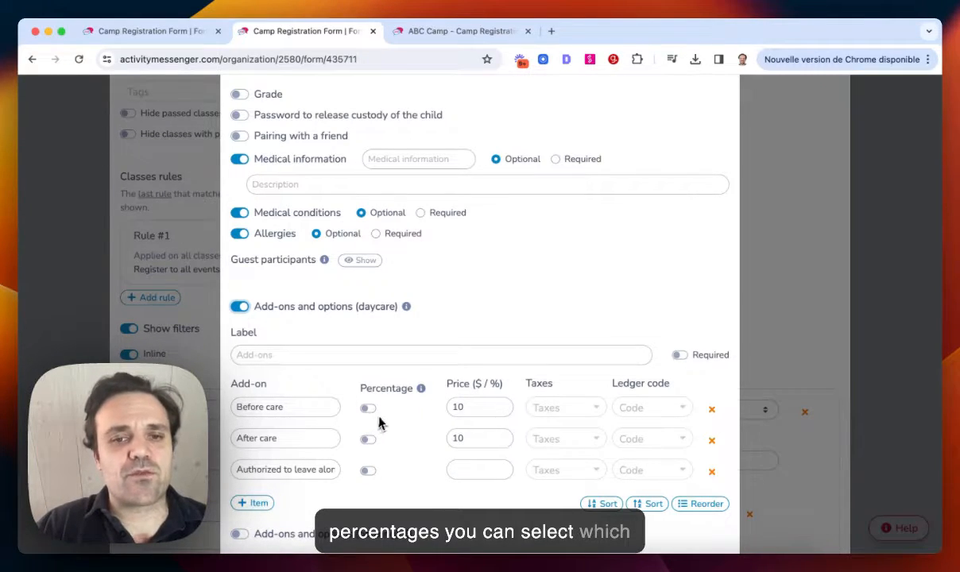
{"action": "left_click", "coordinate": [239, 307]}
{"action": "scroll", "coordinate": [518, 272], "scroll_direction": "up", "scroll_amount": 5}
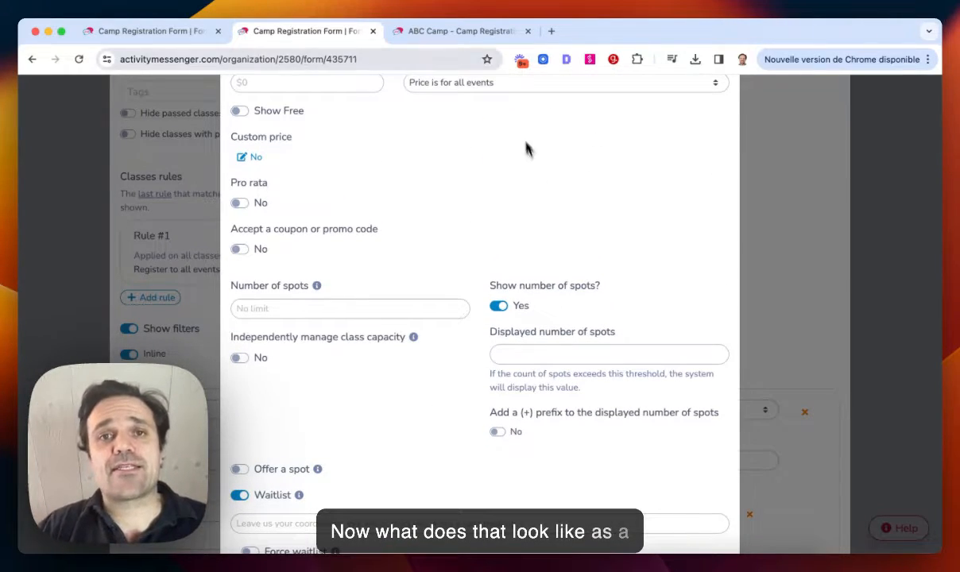
Switch to the public ABC Camp registration page, filter classes by 6-8 years and Week 2, and select Camp Week 2 for registration.
{"action": "left_click", "coordinate": [448, 34]}
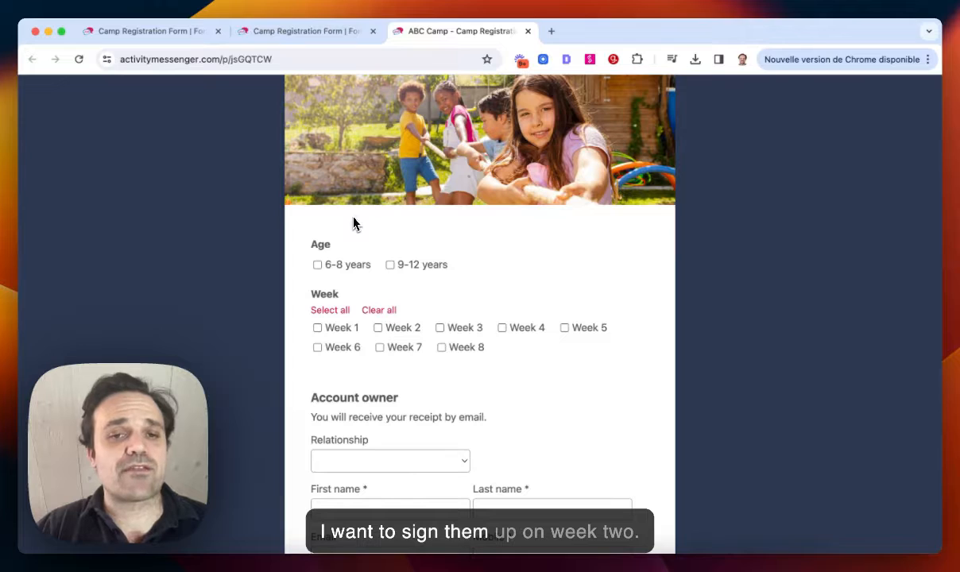
{"action": "left_click", "coordinate": [317, 265]}
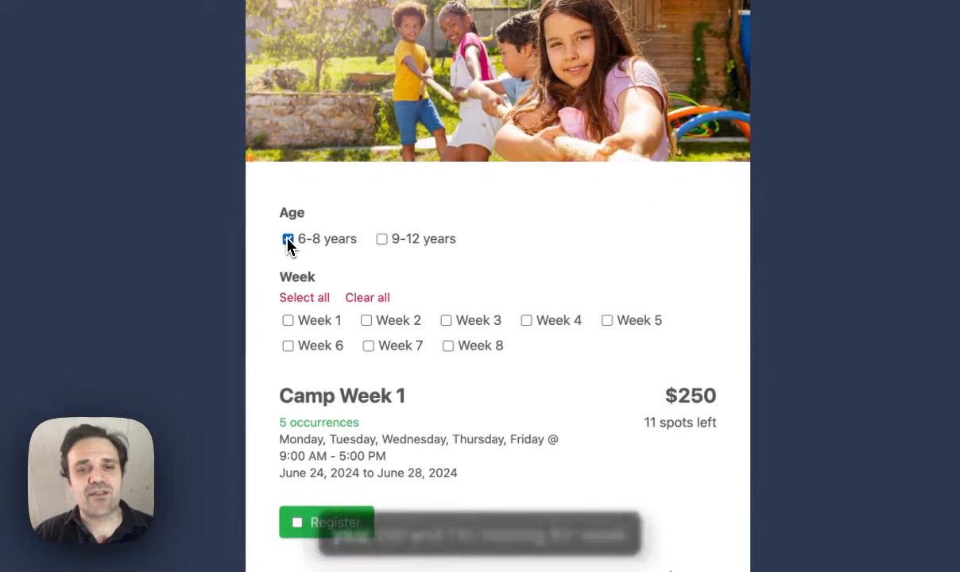
{"action": "left_click", "coordinate": [367, 321]}
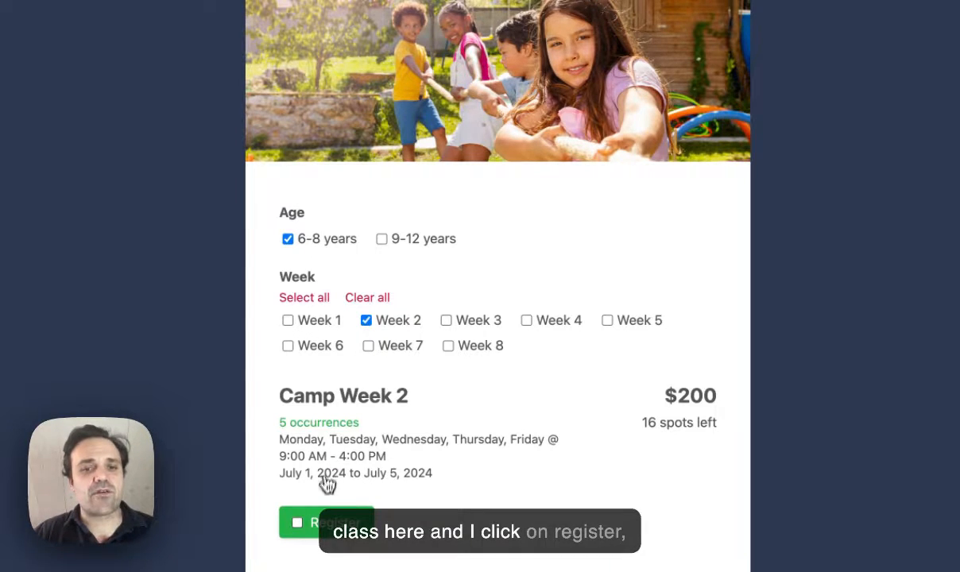
{"action": "left_click", "coordinate": [319, 516]}
{"action": "scroll", "coordinate": [318, 517], "scroll_direction": "down", "scroll_amount": 4}
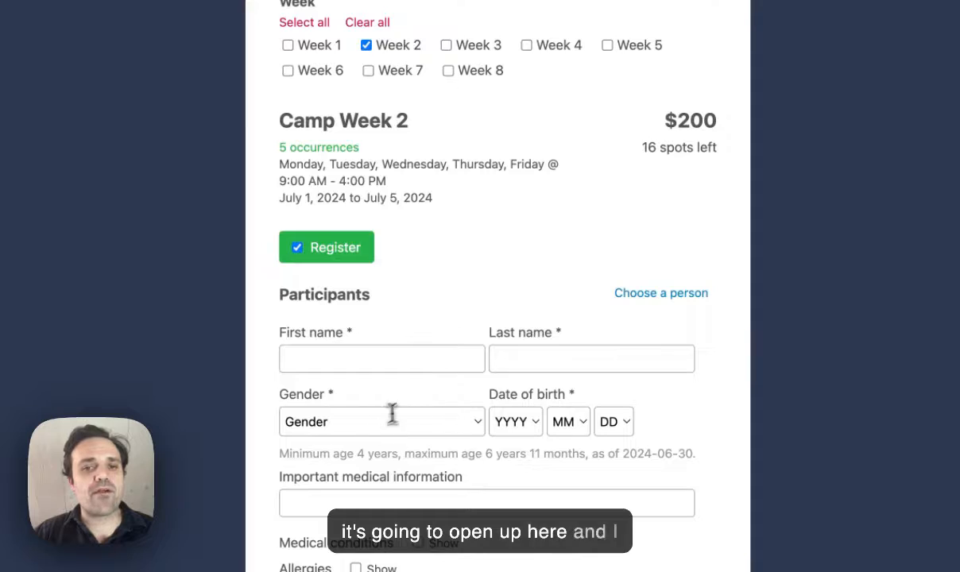
Enter the participant's first and last name for Camp Week 2 and set the gender to Male.
{"action": "left_click", "coordinate": [356, 357]}
{"action": "type", "text": "Harry"}
{"action": "key", "text": "Tab"}
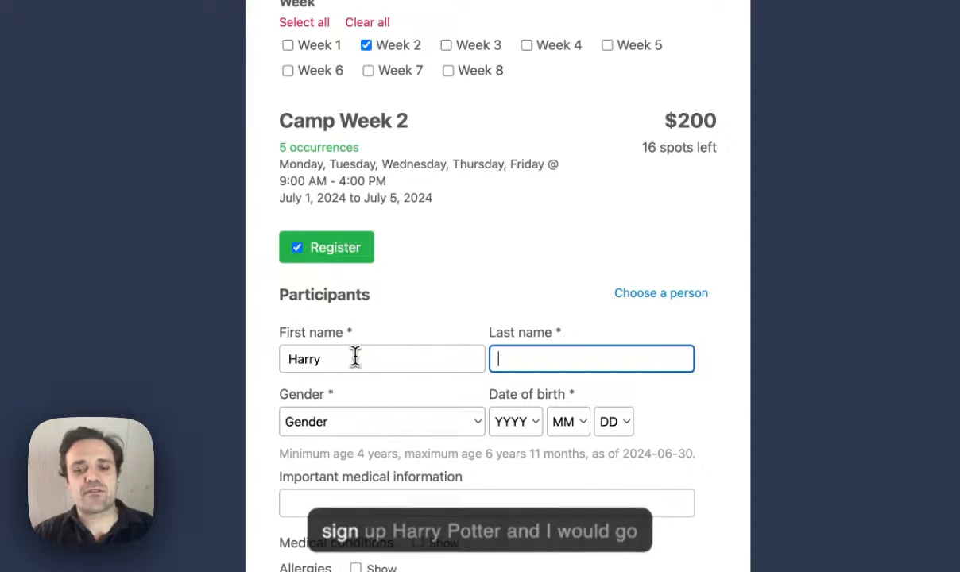
{"action": "type", "text": "Potter"}
{"action": "left_click", "coordinate": [322, 422]}
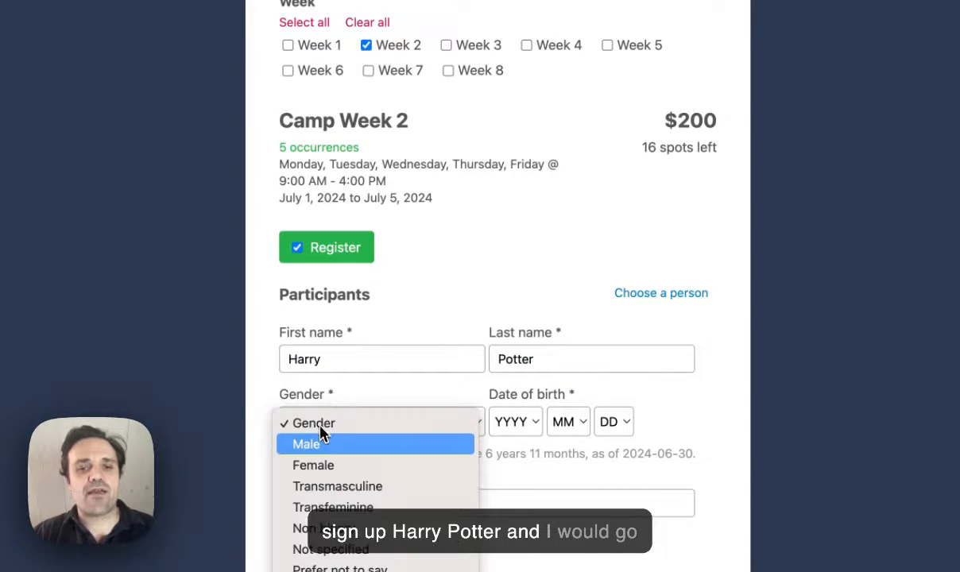
{"action": "left_click", "coordinate": [322, 443]}
Fill in the participant's date of birth with a year, month and day within the class's age limits.
{"action": "left_click", "coordinate": [515, 422]}
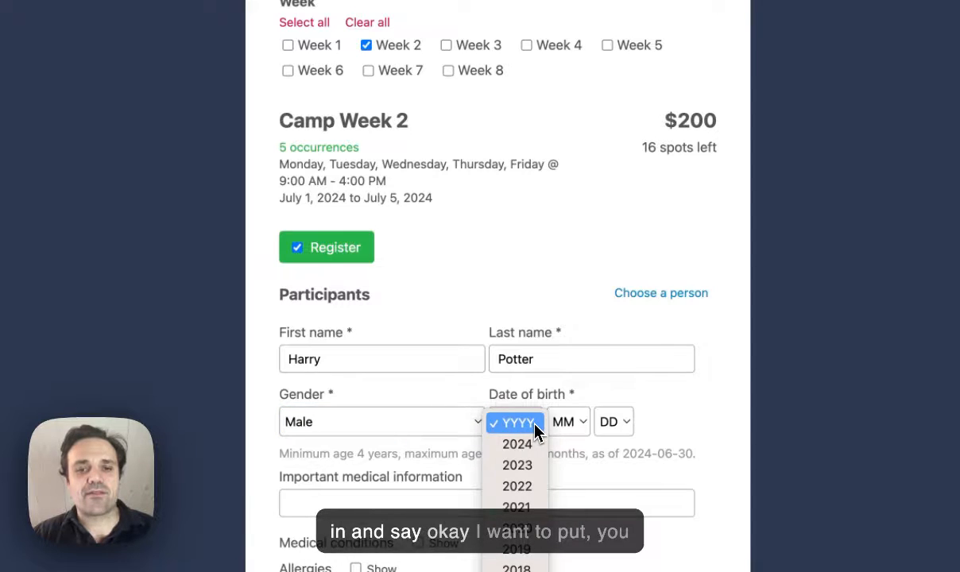
{"action": "left_click", "coordinate": [533, 528]}
{"action": "left_click", "coordinate": [568, 429]}
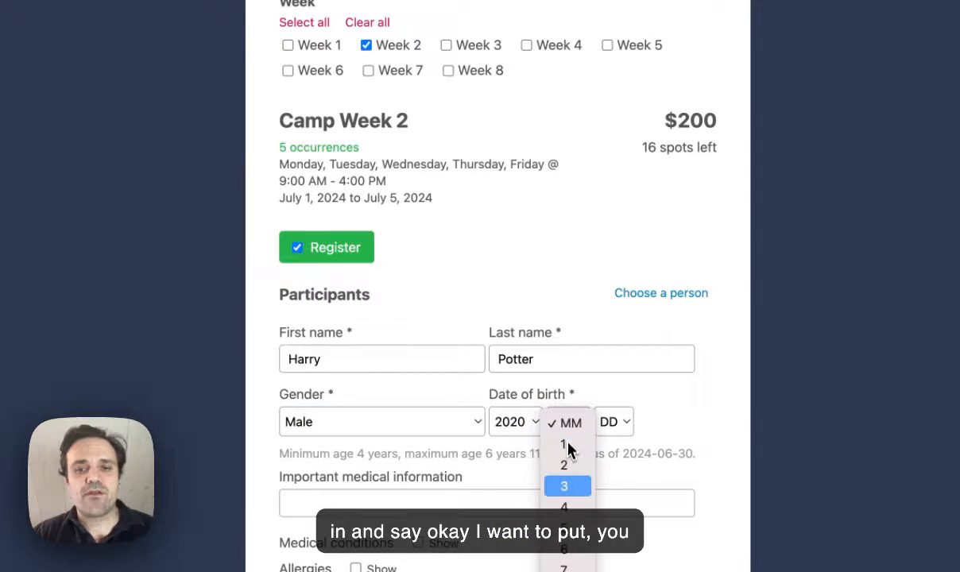
{"action": "left_click", "coordinate": [566, 486]}
{"action": "left_click", "coordinate": [614, 422]}
{"action": "left_click", "coordinate": [610, 484]}
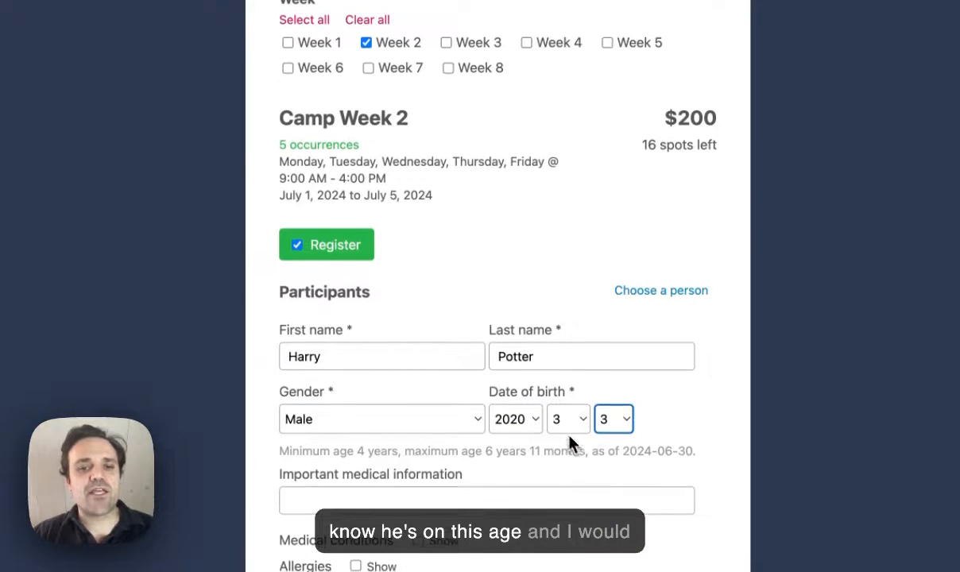
Mark Asthma under the participant's medical conditions and None under allergies.
{"action": "scroll", "coordinate": [571, 444], "scroll_direction": "down", "scroll_amount": 3}
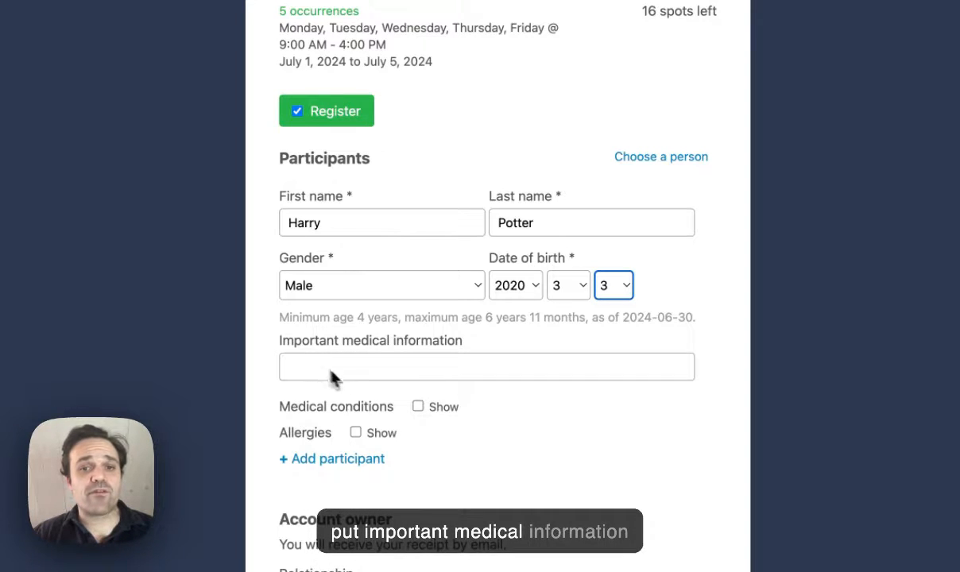
{"action": "left_click", "coordinate": [418, 406]}
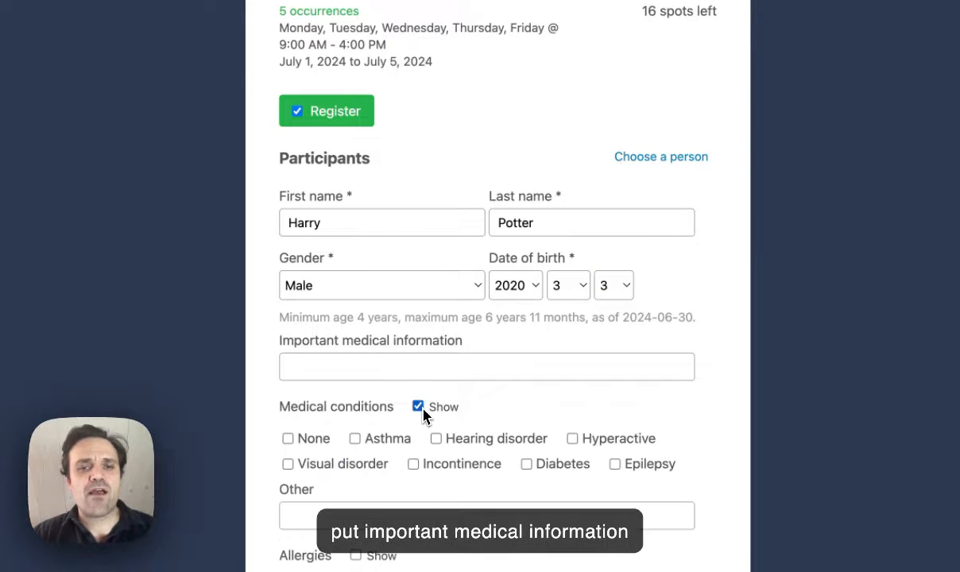
{"action": "left_click", "coordinate": [367, 444]}
{"action": "scroll", "coordinate": [367, 453], "scroll_direction": "down", "scroll_amount": 2}
{"action": "left_click", "coordinate": [356, 471]}
{"action": "left_click", "coordinate": [311, 500]}
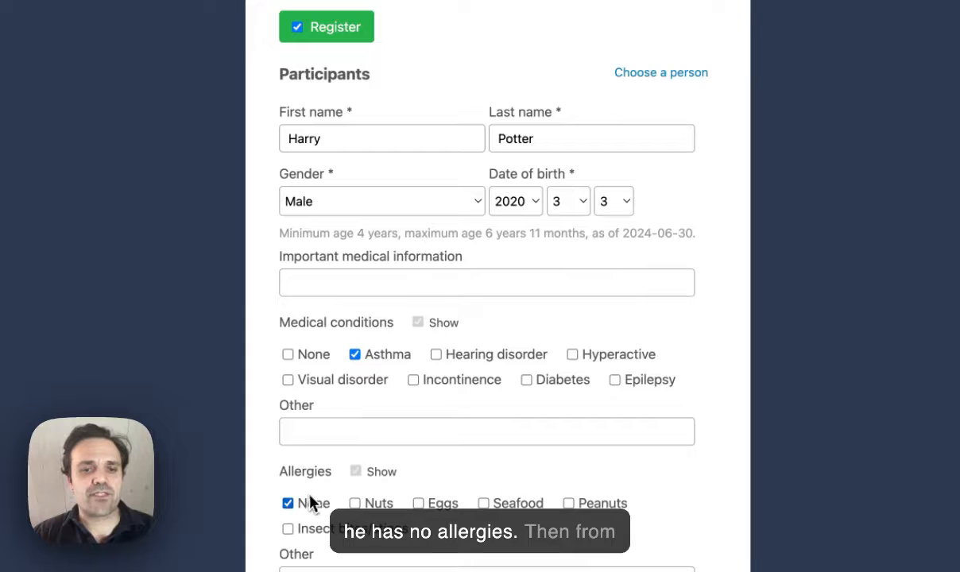
Set the account owner's relationship to Parent and fill in the owner's first and last name.
{"action": "scroll", "coordinate": [306, 505], "scroll_direction": "down", "scroll_amount": 5}
{"action": "scroll", "coordinate": [304, 509], "scroll_direction": "down", "scroll_amount": 5}
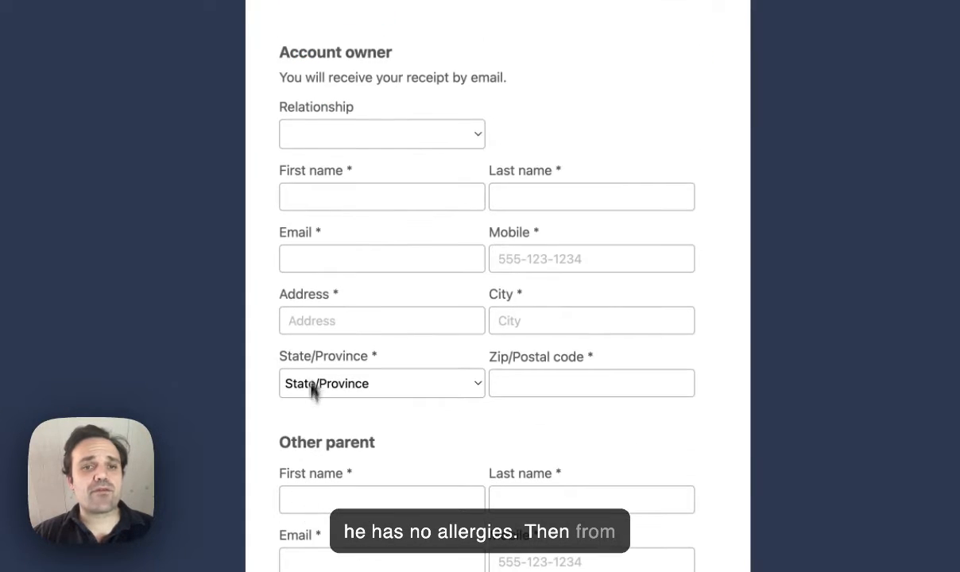
{"action": "left_click", "coordinate": [334, 140]}
{"action": "left_click", "coordinate": [332, 162]}
{"action": "left_click", "coordinate": [330, 201]}
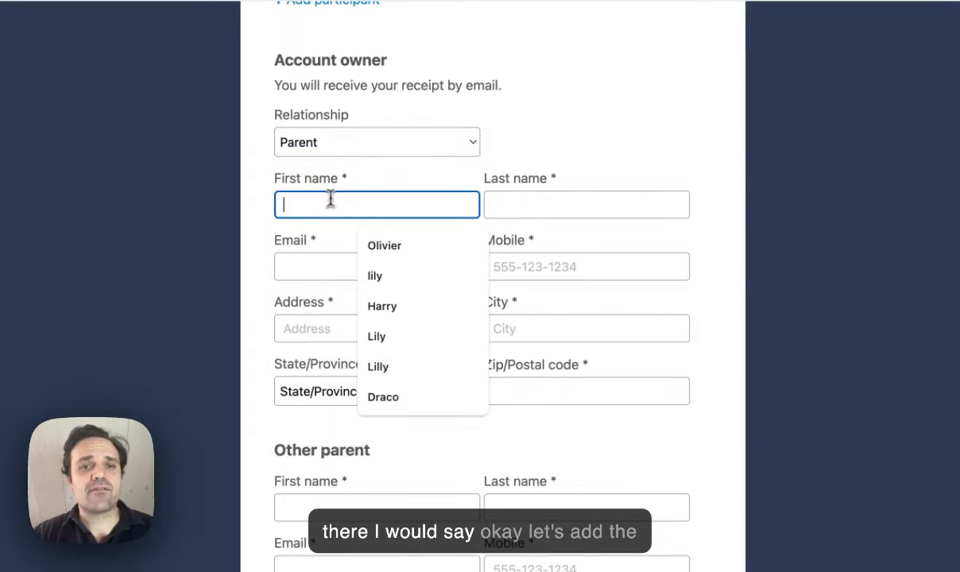
{"action": "left_click", "coordinate": [385, 246]}
{"action": "left_click", "coordinate": [504, 208]}
{"action": "left_click", "coordinate": [575, 248]}
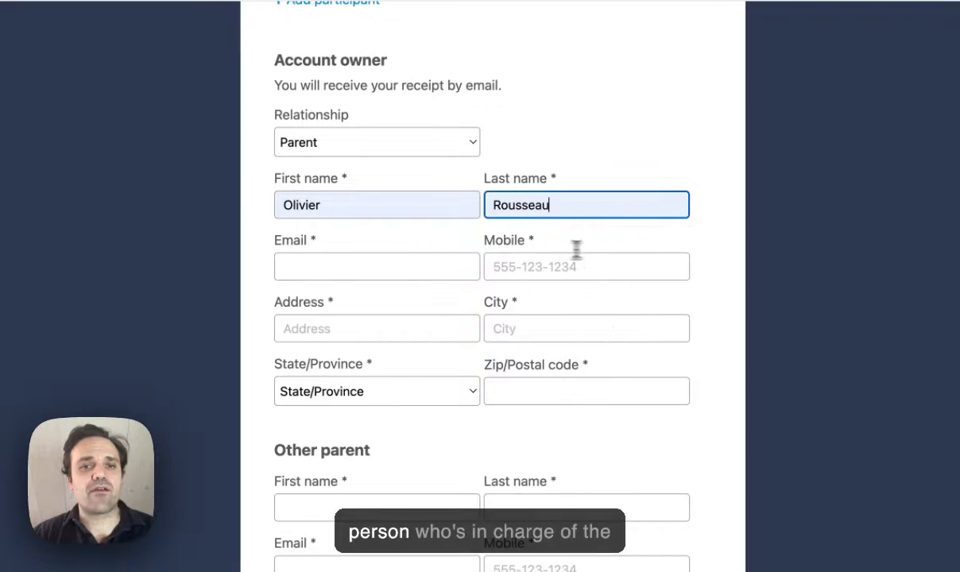
Fill in the account owner's e-mail address and mobile number from the saved suggestions.
{"action": "left_click", "coordinate": [449, 268]}
{"action": "left_click", "coordinate": [438, 307]}
{"action": "left_click", "coordinate": [525, 267]}
{"action": "left_click", "coordinate": [525, 308]}
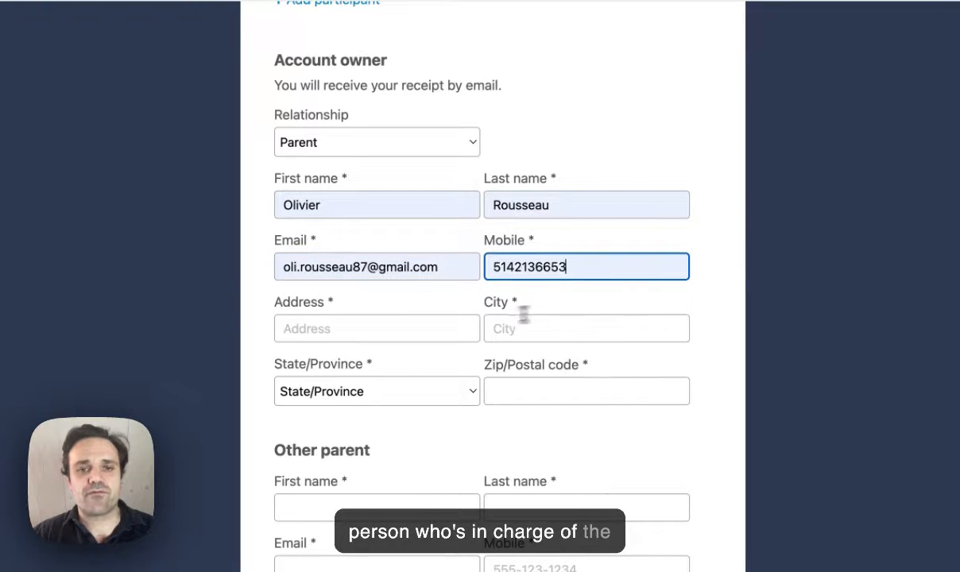
Complete the account owner's street address, city, province and postal code.
{"action": "left_click", "coordinate": [393, 328]}
{"action": "left_click", "coordinate": [385, 369]}
{"action": "left_click", "coordinate": [519, 330]}
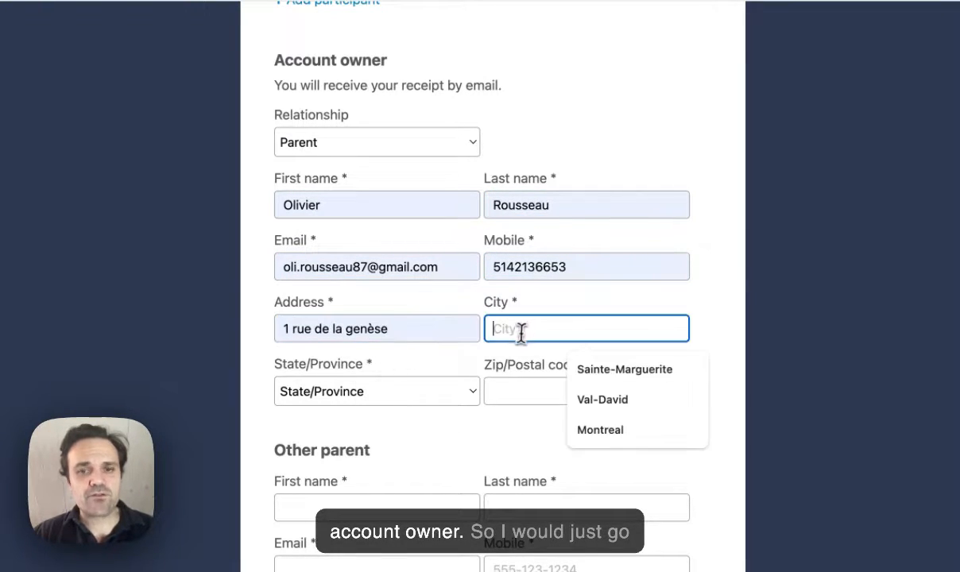
{"action": "left_click", "coordinate": [598, 370]}
{"action": "left_click", "coordinate": [446, 389]}
{"action": "left_click", "coordinate": [398, 413]}
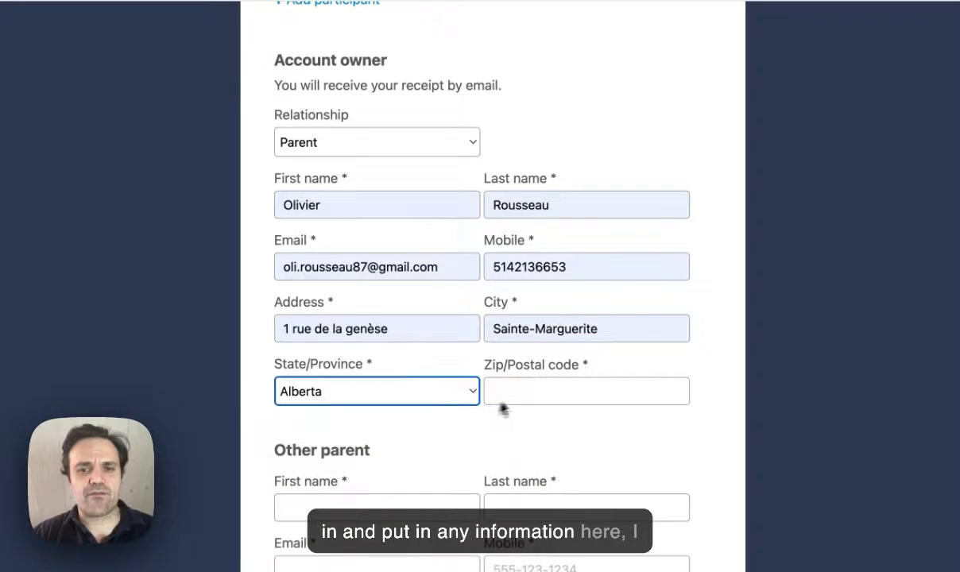
{"action": "left_click", "coordinate": [564, 393]}
{"action": "left_click", "coordinate": [592, 435]}
Fill in the other parent's first name, e-mail address and mobile number.
{"action": "scroll", "coordinate": [516, 445], "scroll_direction": "down", "scroll_amount": 5}
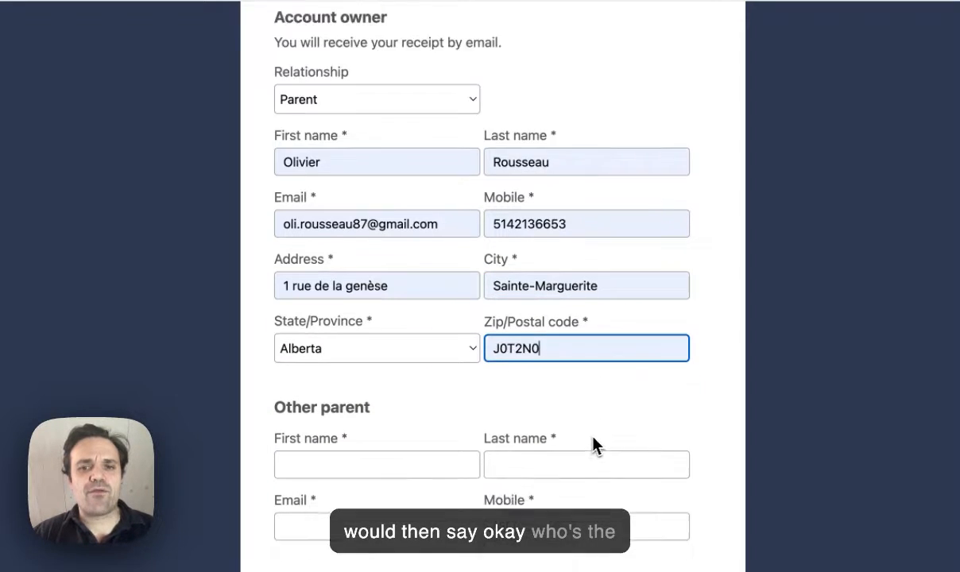
{"action": "left_click", "coordinate": [427, 318]}
{"action": "left_click", "coordinate": [431, 342]}
{"action": "left_click", "coordinate": [548, 312]}
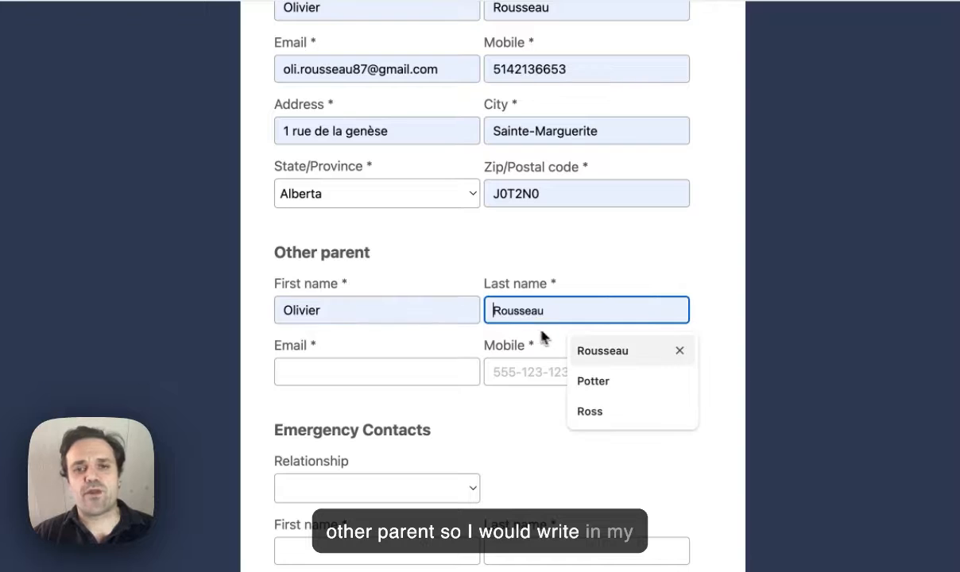
{"action": "left_click", "coordinate": [468, 364]}
{"action": "left_click", "coordinate": [420, 411]}
{"action": "left_click", "coordinate": [556, 372]}
{"action": "left_click", "coordinate": [580, 411]}
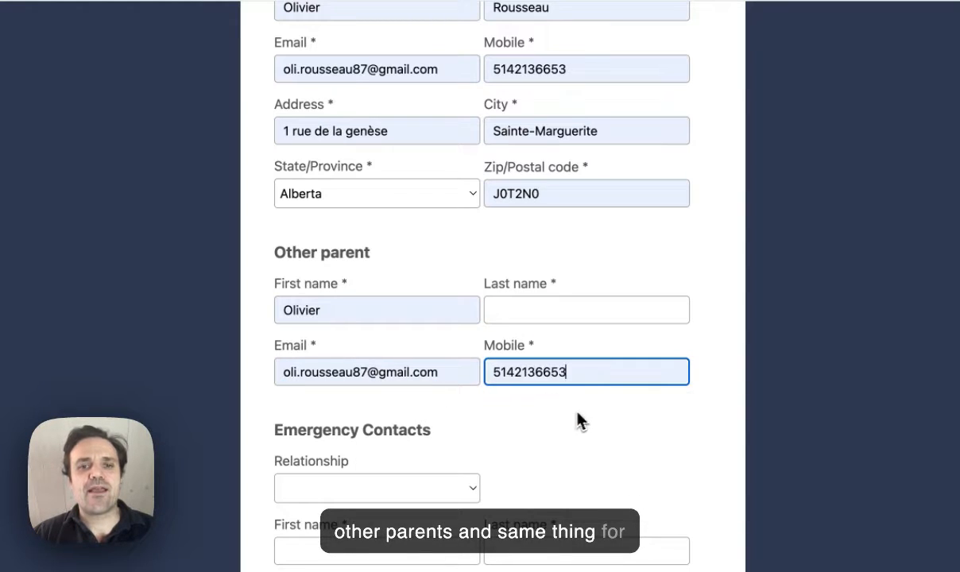
Set the emergency contact's relationship to Grandmother and enter the contact's first and last name.
{"action": "scroll", "coordinate": [512, 437], "scroll_direction": "down", "scroll_amount": 5}
{"action": "left_click", "coordinate": [377, 280]}
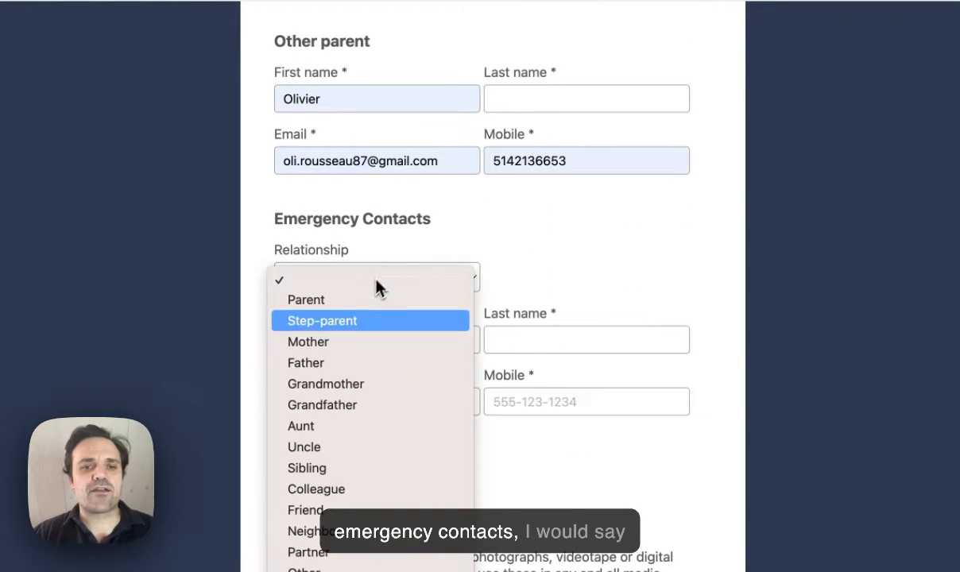
{"action": "left_click", "coordinate": [345, 383]}
{"action": "left_click", "coordinate": [346, 341]}
{"action": "type", "text": "Li"}
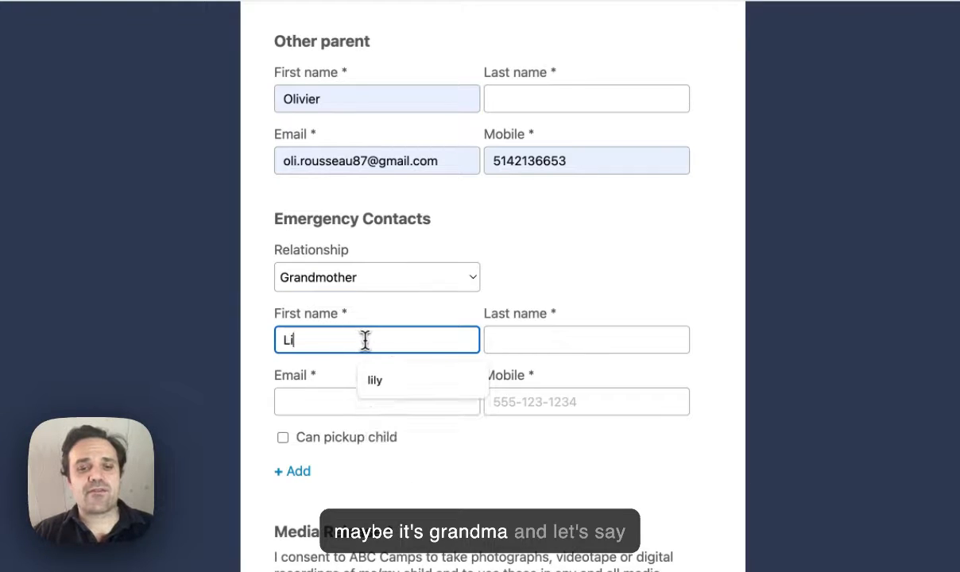
{"action": "type", "text": "ly"}
{"action": "left_click", "coordinate": [435, 382]}
{"action": "left_click", "coordinate": [548, 344]}
{"action": "type", "text": "P"}
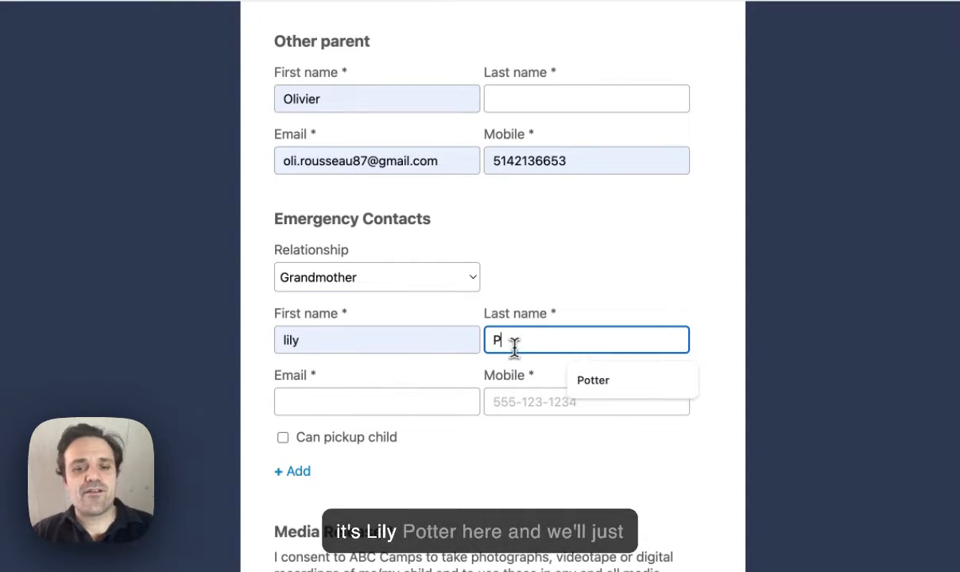
{"action": "type", "text": "otter"}
Fill in the emergency contact's e-mail and mobile number, and allow this contact to pick up the child.
{"action": "left_click", "coordinate": [431, 388]}
{"action": "left_click", "coordinate": [390, 464]}
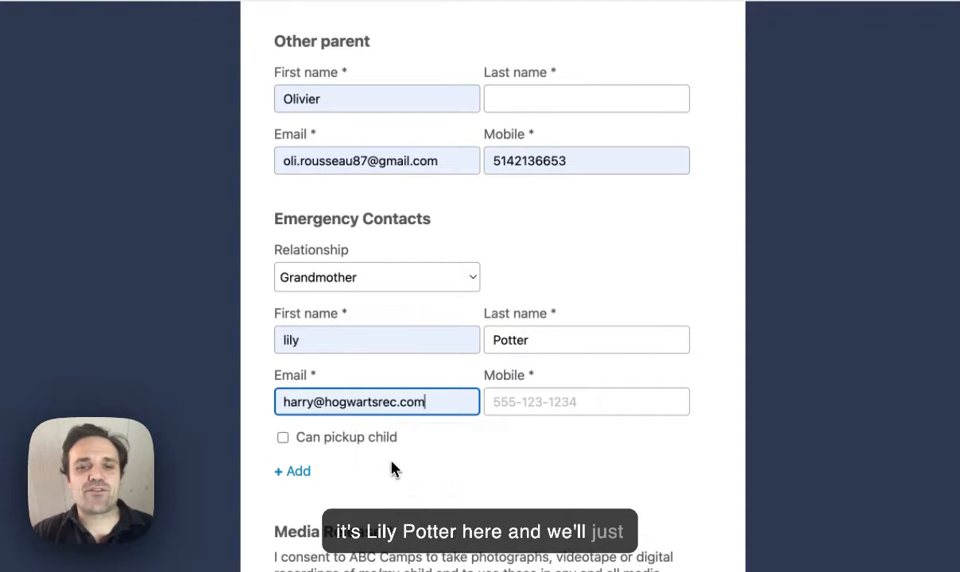
{"action": "left_click", "coordinate": [541, 401]}
{"action": "left_click", "coordinate": [580, 445]}
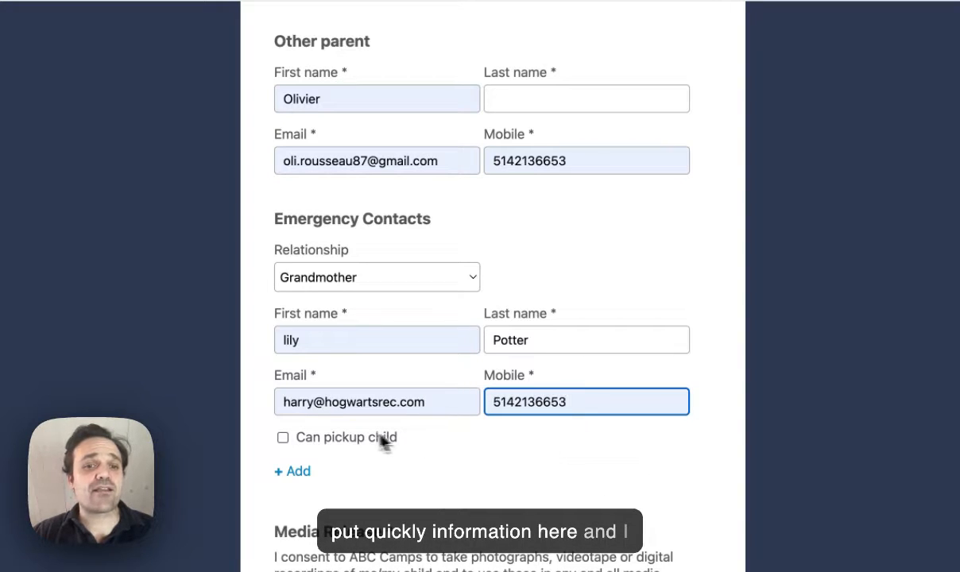
{"action": "left_click", "coordinate": [290, 438]}
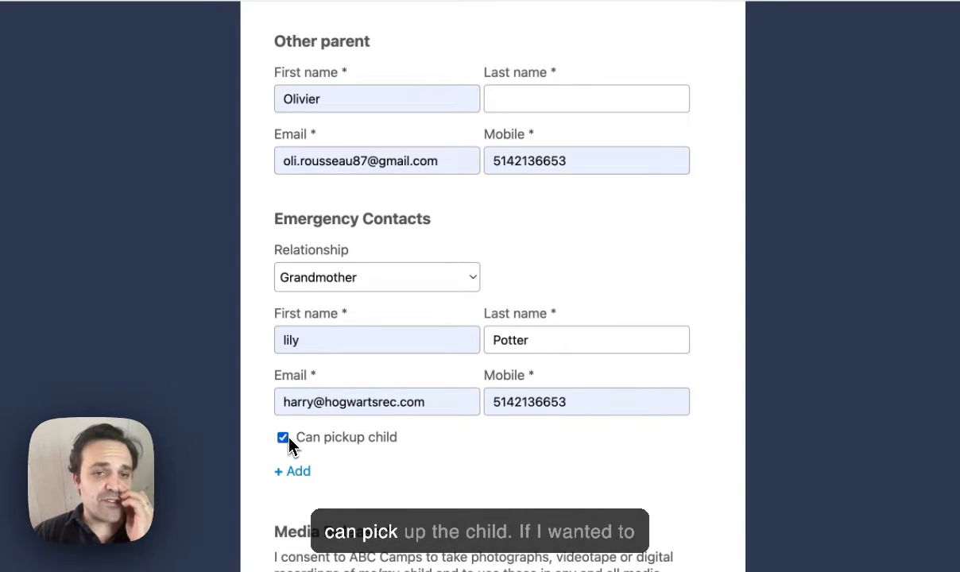
Answer Yes to the Media Release consent, and read through and accept the Policies and Procedures.
{"action": "scroll", "coordinate": [289, 438], "scroll_direction": "down", "scroll_amount": 2}
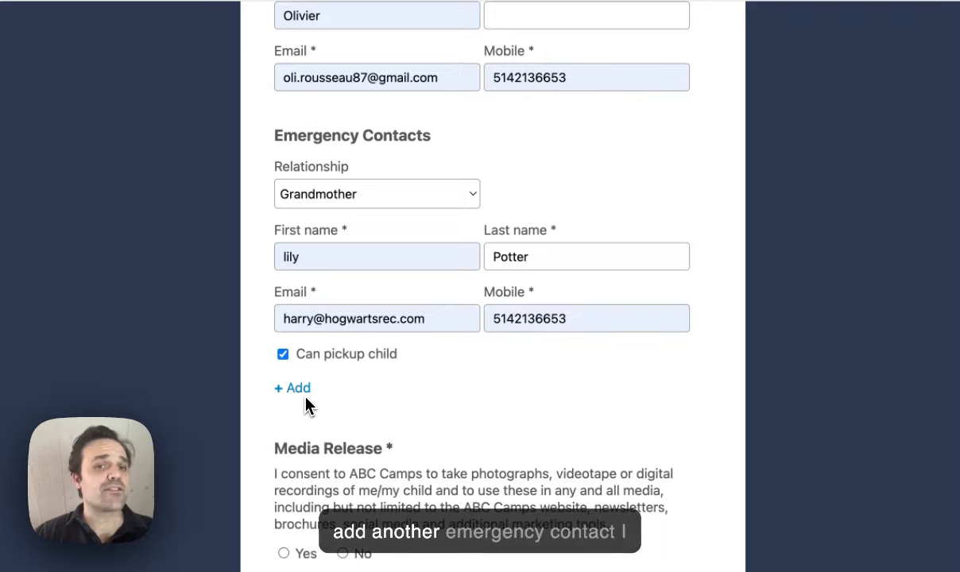
{"action": "scroll", "coordinate": [307, 397], "scroll_direction": "down", "scroll_amount": 1}
{"action": "scroll", "coordinate": [308, 404], "scroll_direction": "down", "scroll_amount": 5}
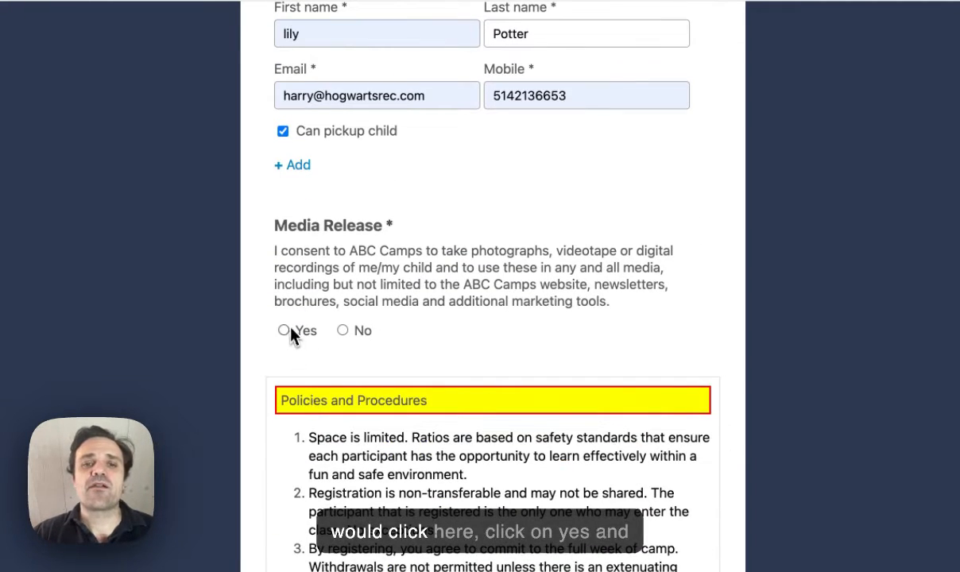
{"action": "scroll", "coordinate": [521, 326], "scroll_direction": "down", "scroll_amount": 8}
{"action": "scroll", "coordinate": [446, 257], "scroll_direction": "up", "scroll_amount": 2}
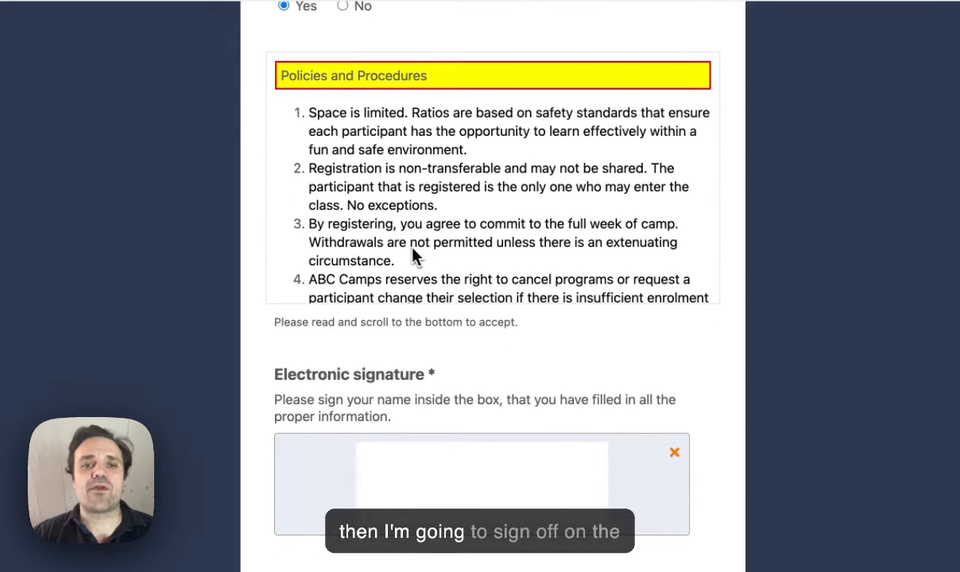
{"action": "scroll", "coordinate": [407, 251], "scroll_direction": "down", "scroll_amount": 3}
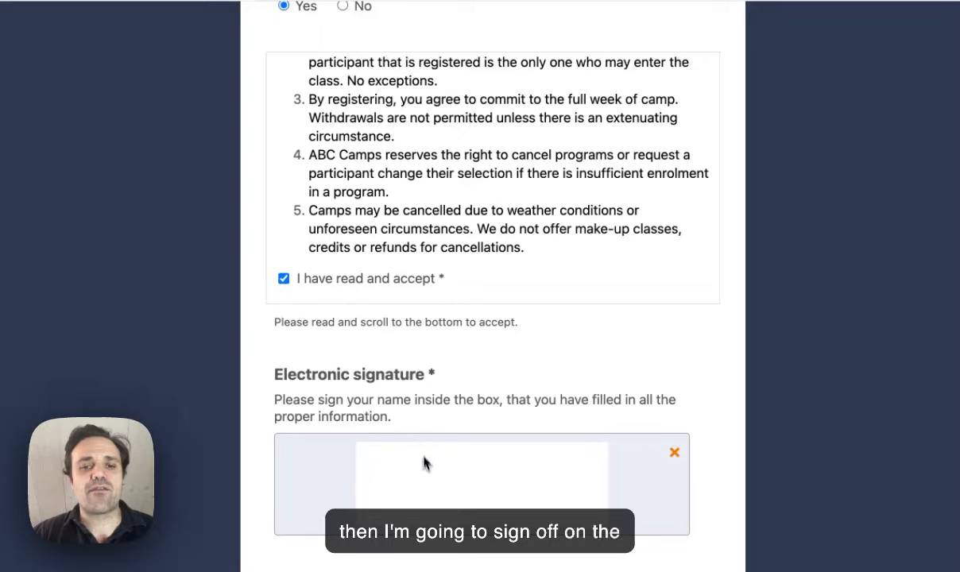
Draw a signature in the Electronic signature box and try to continue with the registration.
{"action": "left_click_drag", "start_coordinate": [424, 464], "coordinate": [522, 469]}
{"action": "left_click", "coordinate": [332, 566]}
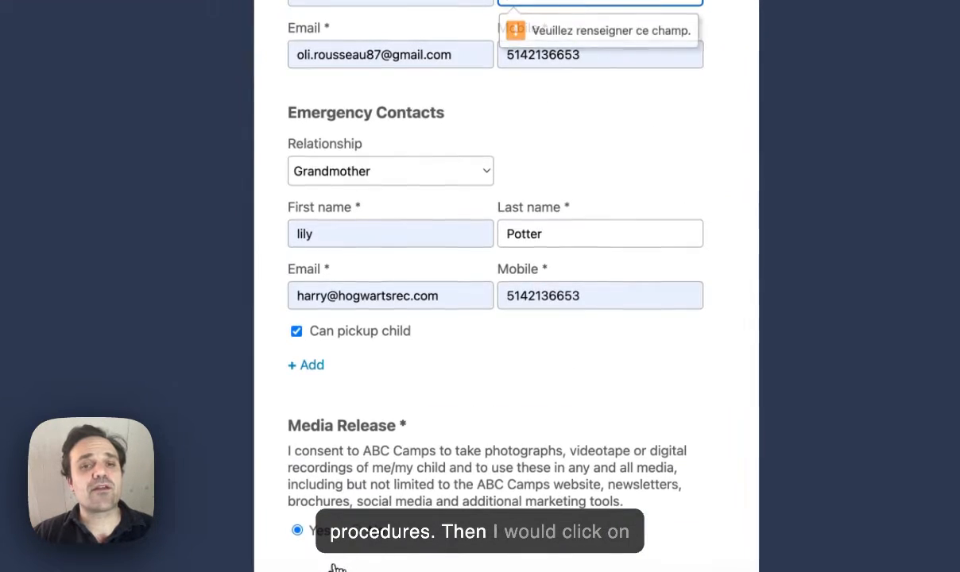
Fill in the other parent's required last name and continue from the form to the invoice.
{"action": "left_click", "coordinate": [533, 127]}
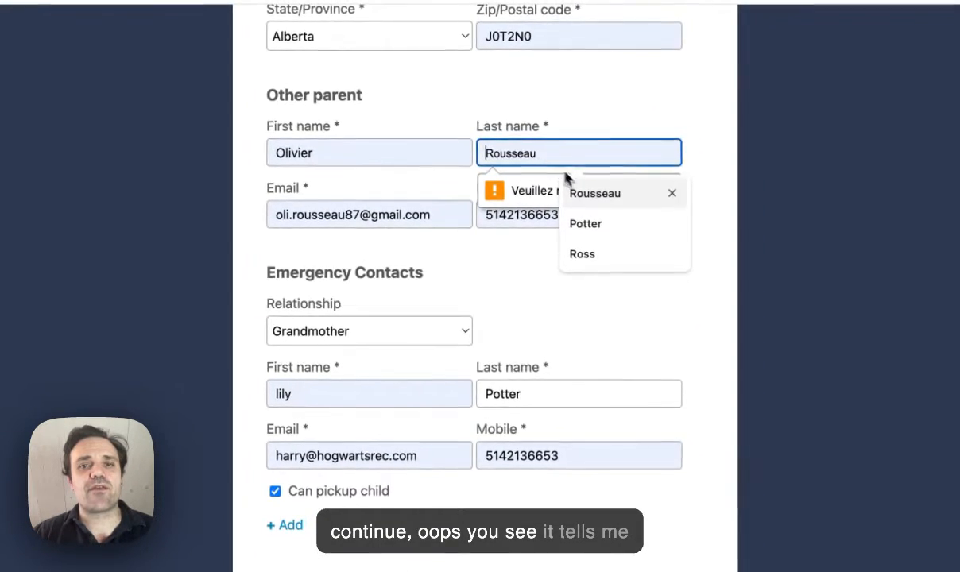
{"action": "left_click", "coordinate": [588, 158]}
{"action": "scroll", "coordinate": [610, 228], "scroll_direction": "down", "scroll_amount": 15}
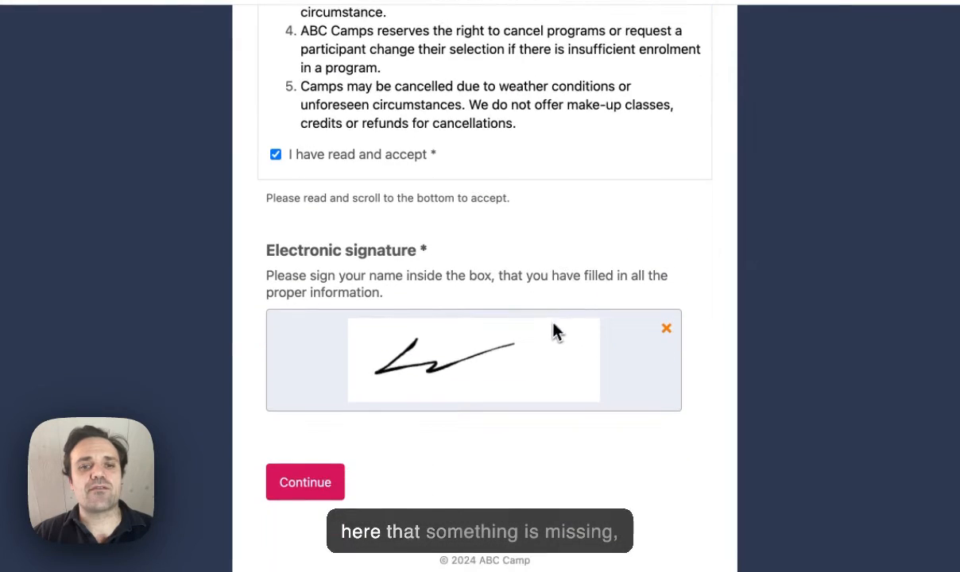
{"action": "left_click", "coordinate": [325, 485]}
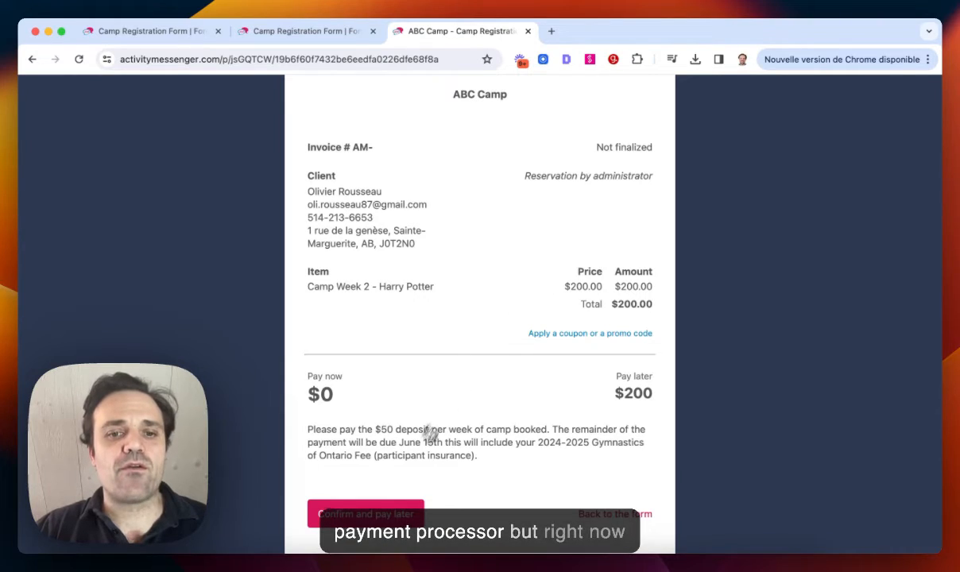
Confirm the Camp Week 2 registration with payment later, and review the invoice page with its download and calendar options.
{"action": "left_click", "coordinate": [363, 515]}
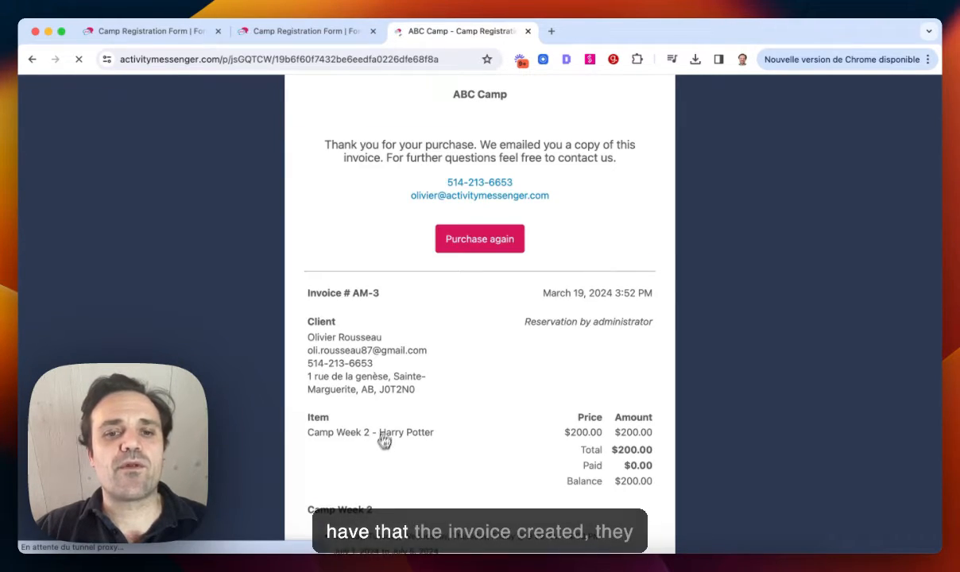
{"action": "scroll", "coordinate": [407, 401], "scroll_direction": "down", "scroll_amount": 3}
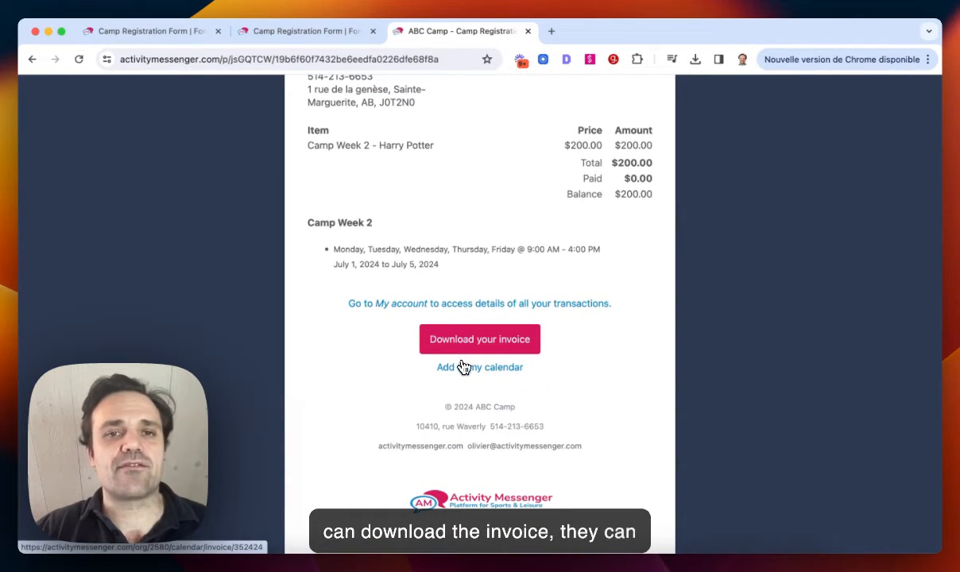
{"action": "scroll", "coordinate": [464, 367], "scroll_direction": "up", "scroll_amount": 4}
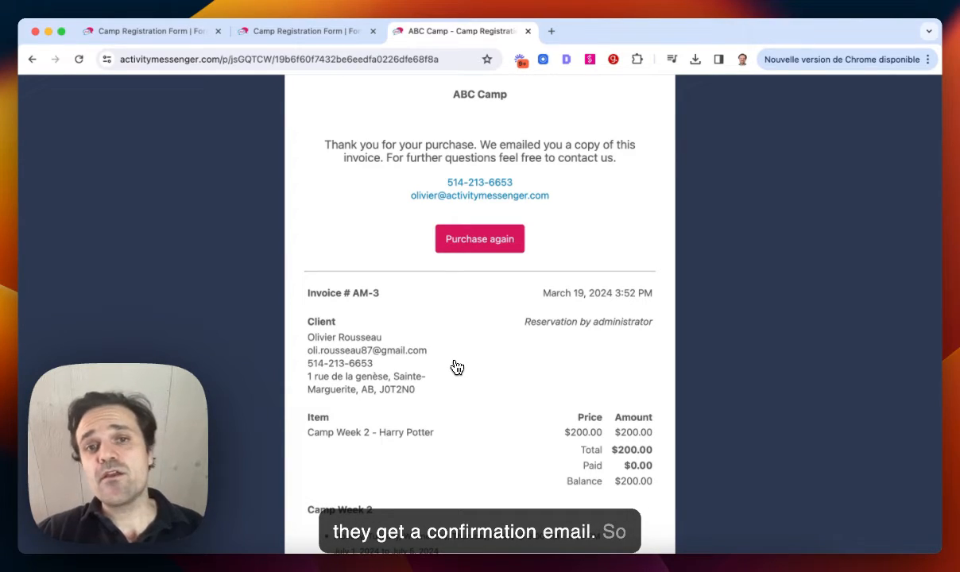
Return to the form designer of the Camp Registration Form and show its header.
{"action": "left_click", "coordinate": [155, 31]}
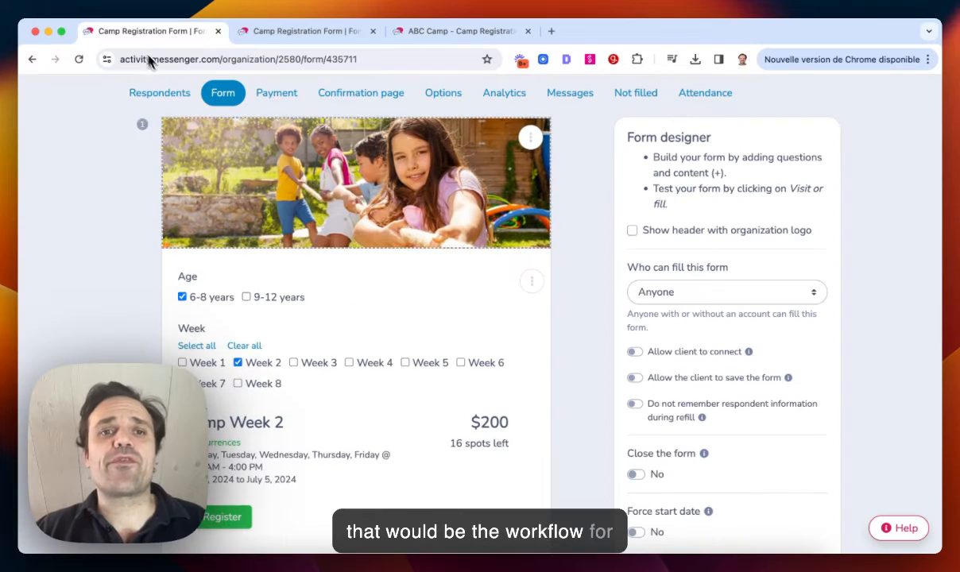
{"action": "scroll", "coordinate": [271, 245], "scroll_direction": "up", "scroll_amount": 3}
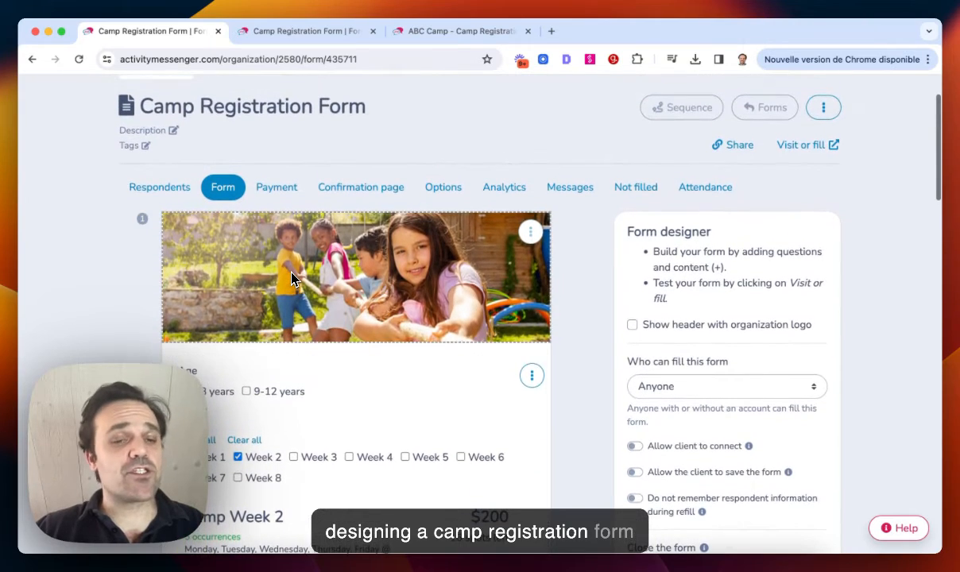